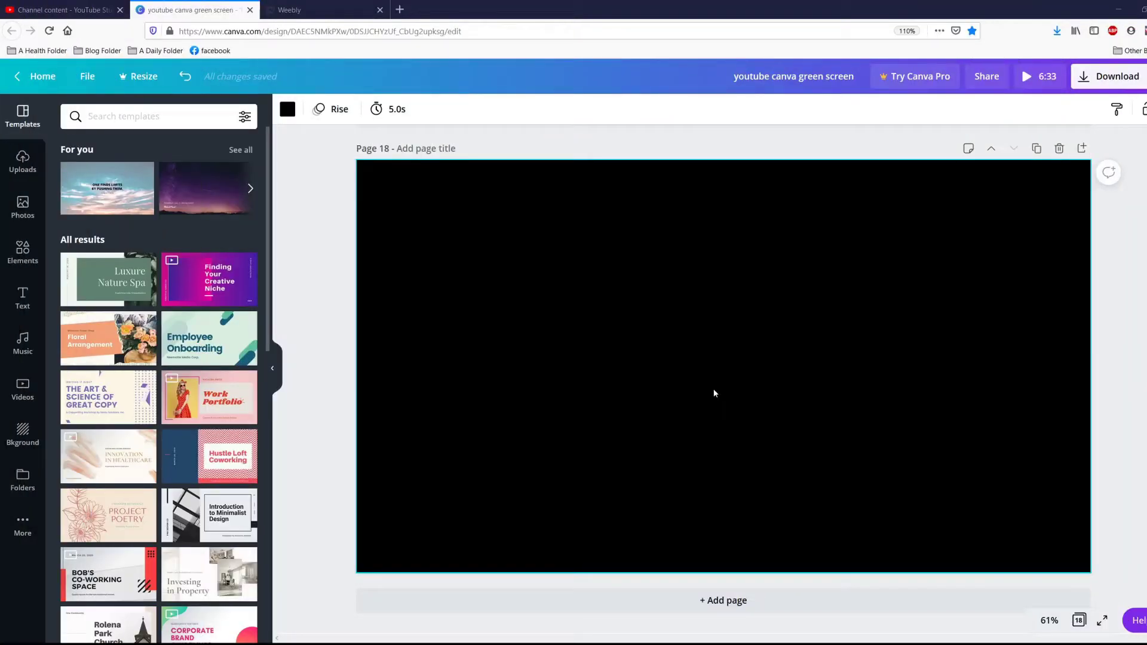
Step: Search Elements for 'grid' and scroll to the one-large-left, two-right-cells grid
left_click(22, 251)
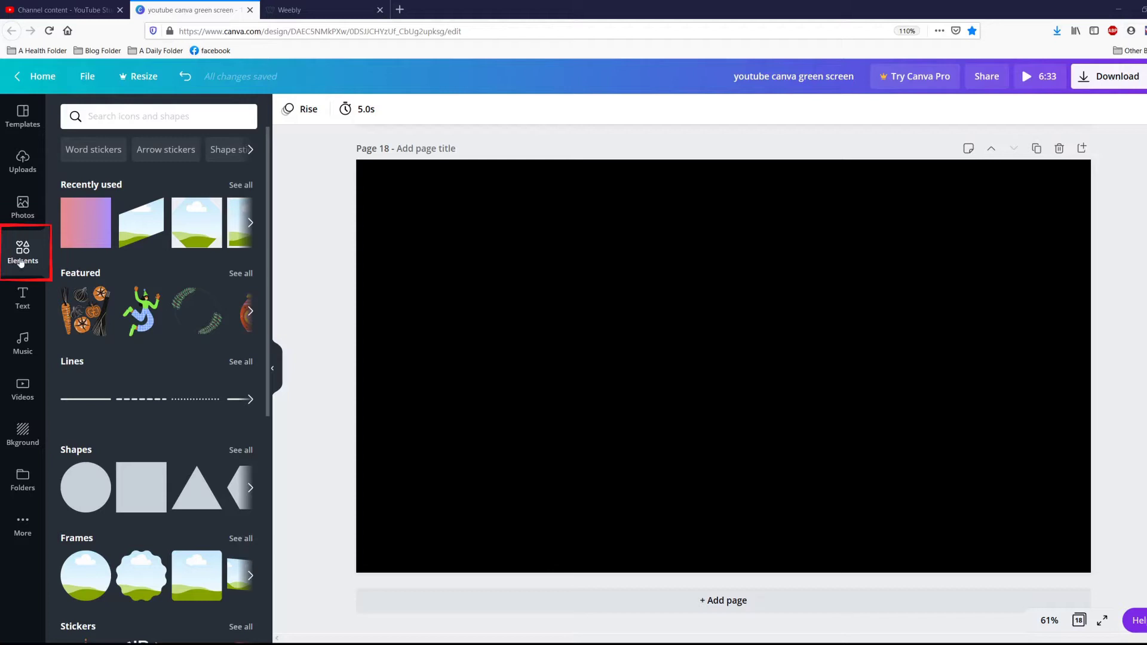
left_click(114, 116)
type("grid")
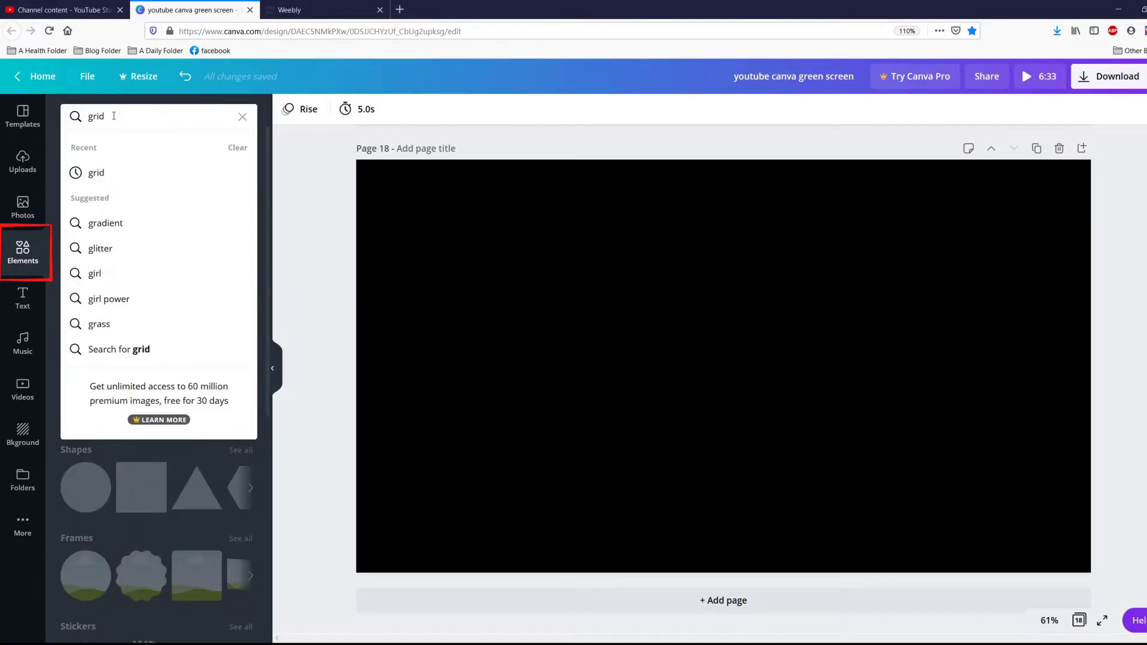
key("Return")
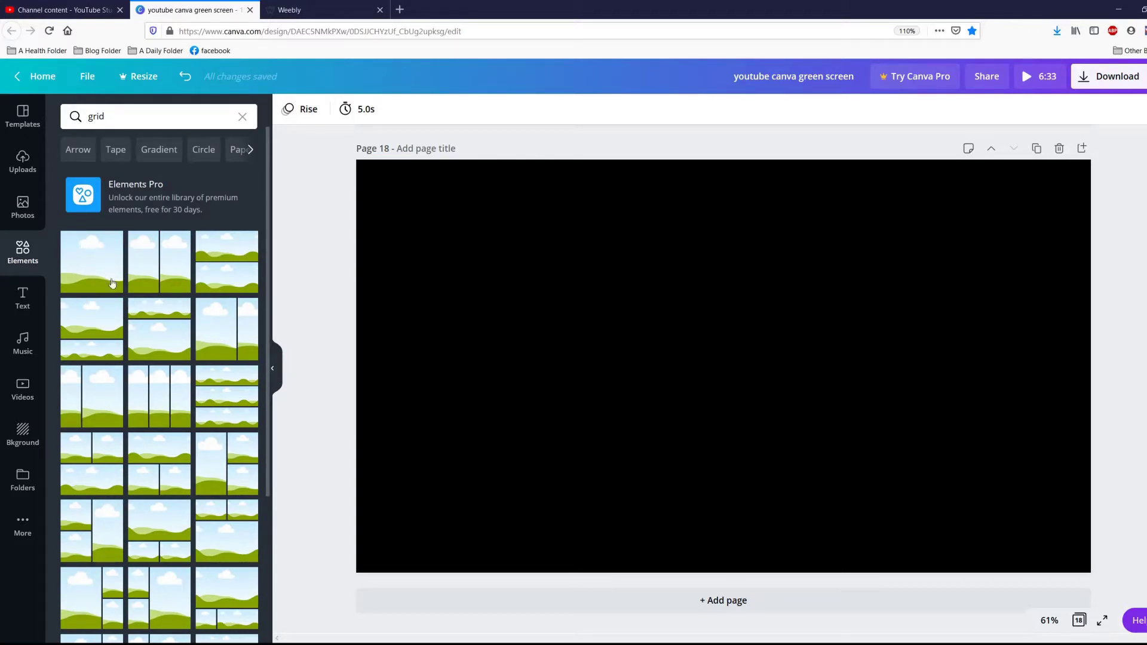
scroll(168, 415, "down", 3)
scroll(167, 415, "down", 1)
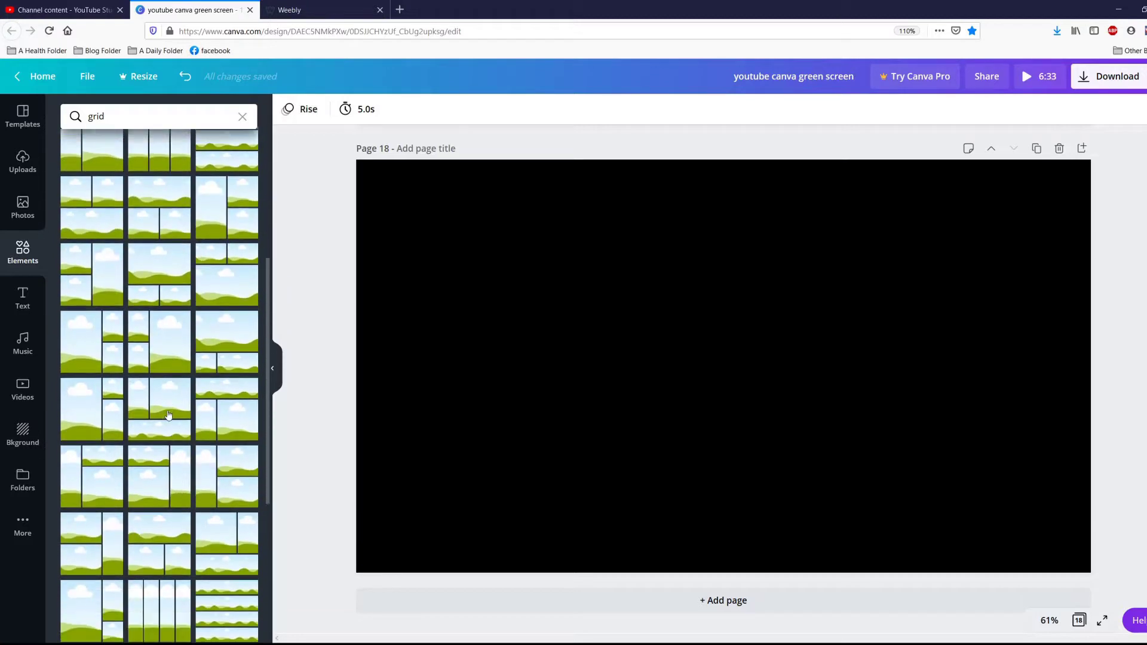
Step: Add the three-cell grid, putting the woman's photo left and the fruit bowls top-right
left_click(85, 334)
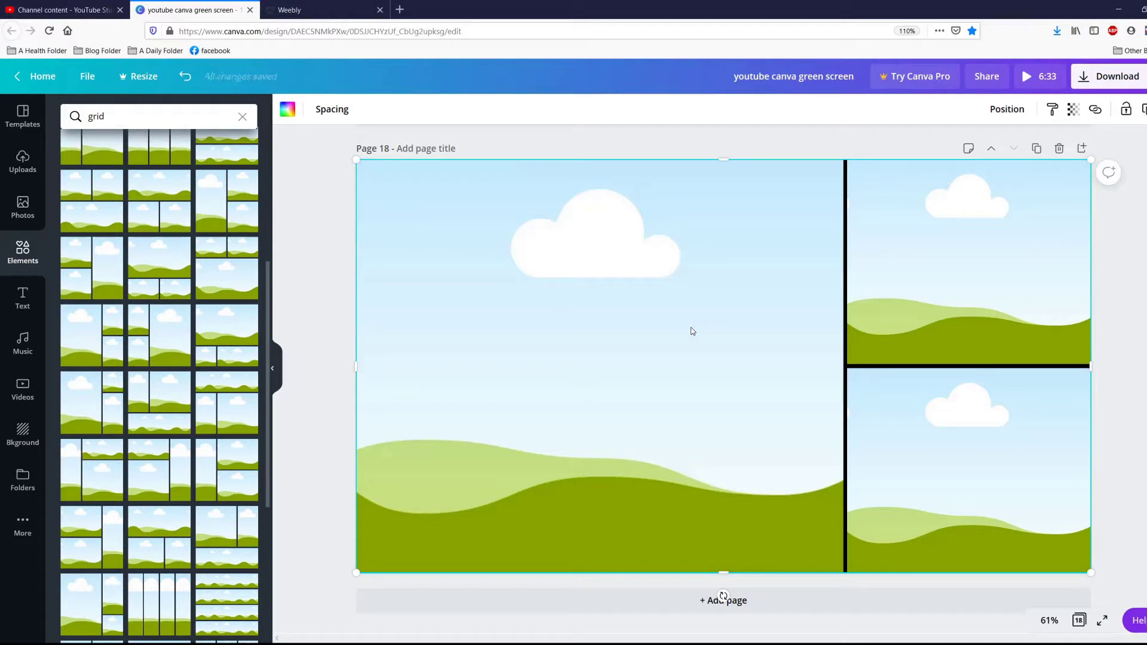
left_click(22, 216)
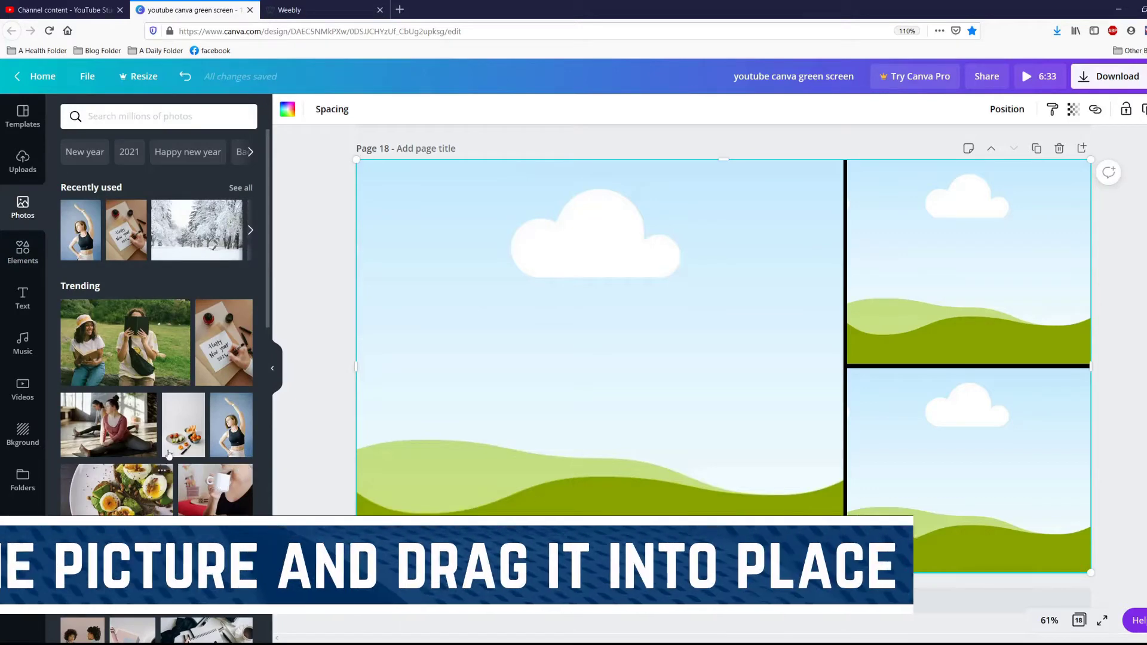
left_click_drag(221, 434, 700, 370)
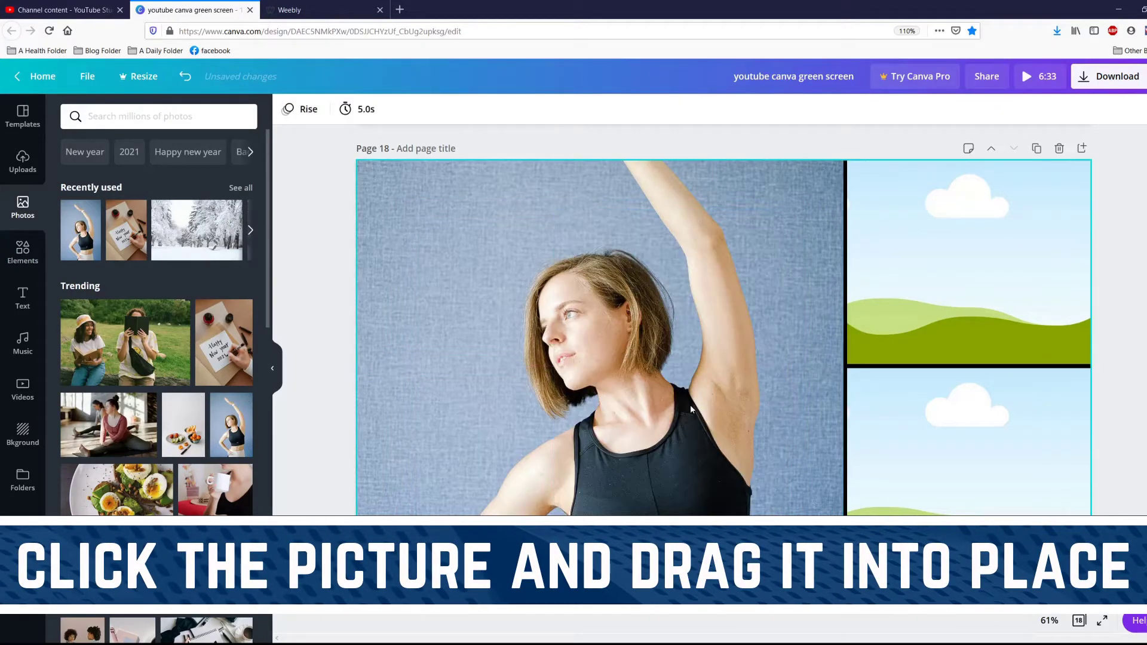
left_click(181, 440)
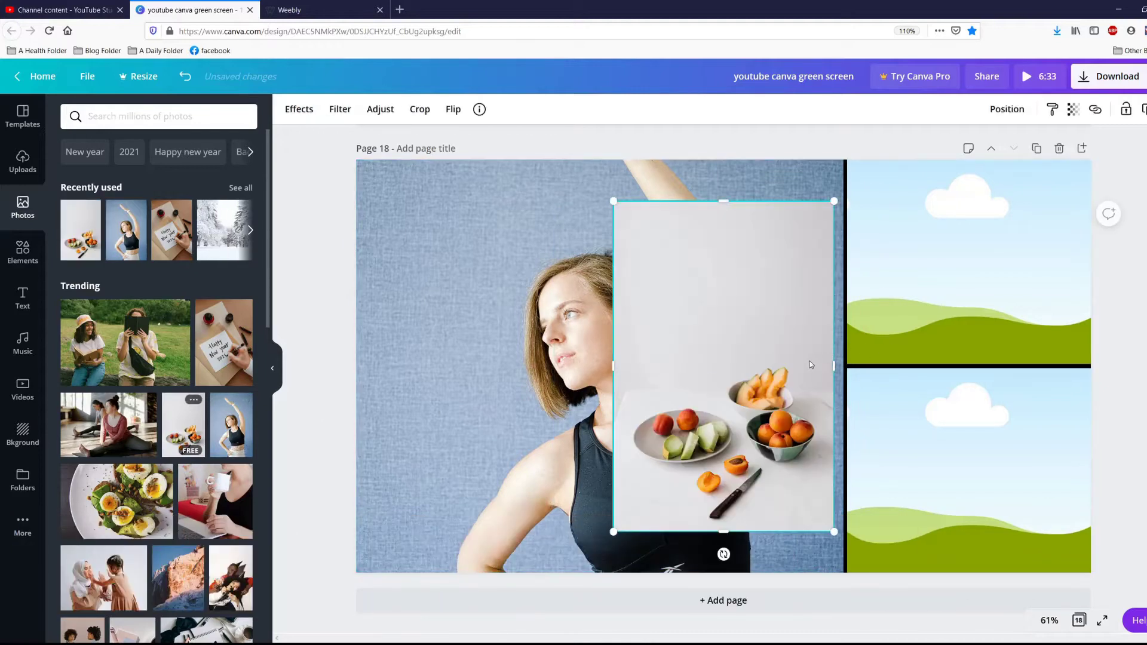
left_click_drag(811, 365, 1003, 322)
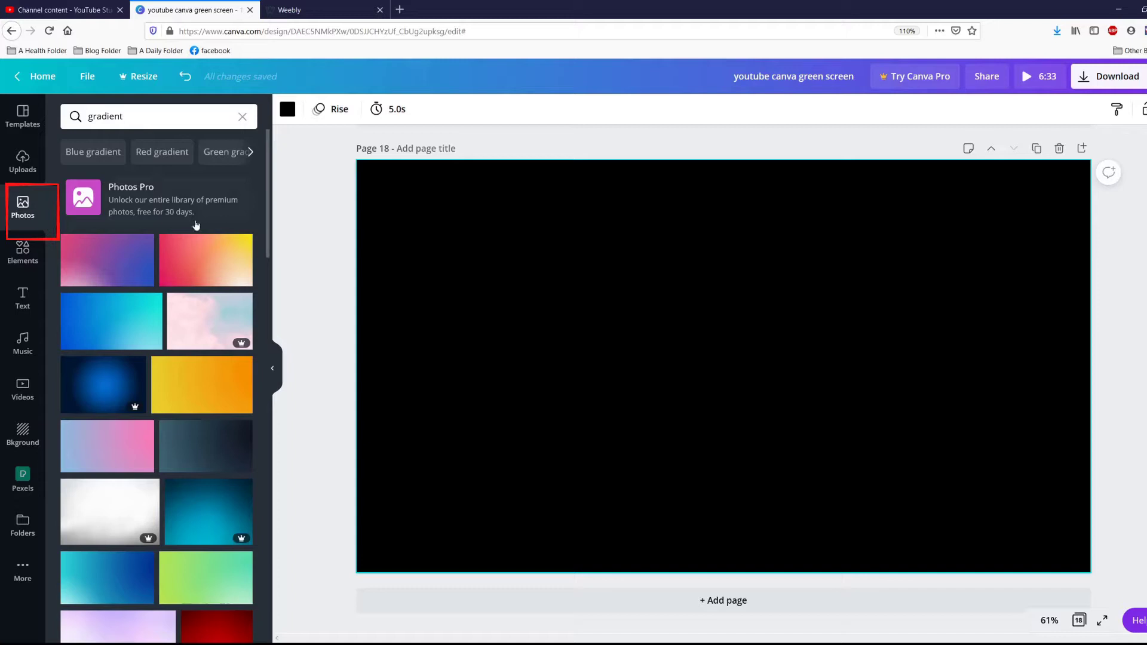
Step: Add the red-yellow gradient and stretch it to the page's left and right edges
left_click(201, 254)
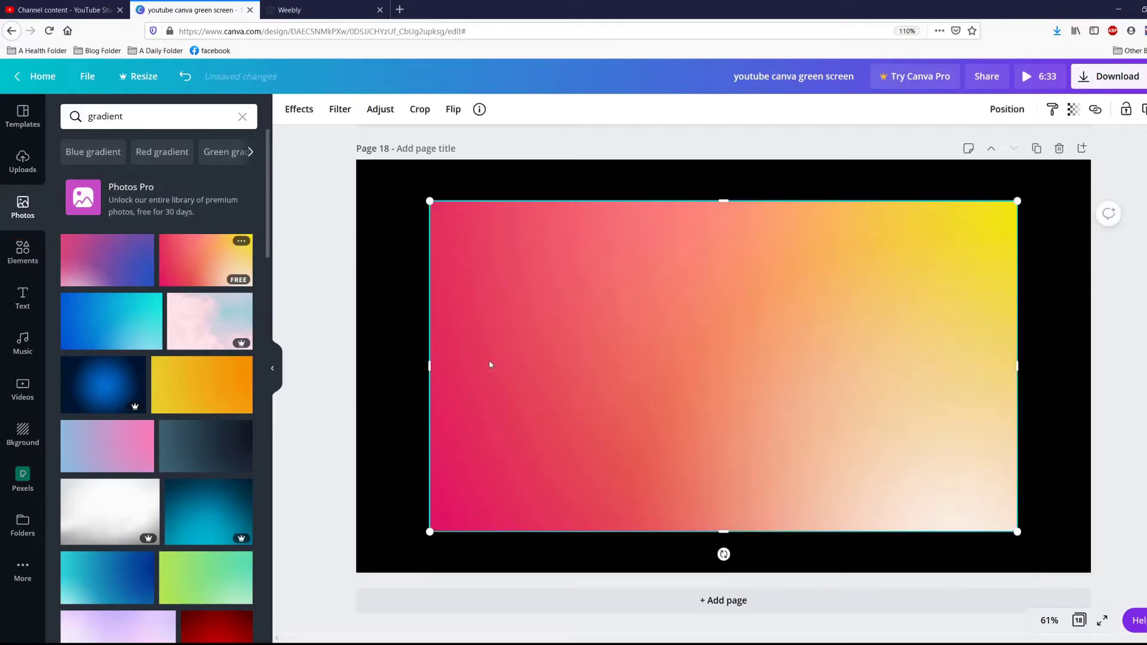
left_click_drag(413, 368, 384, 382)
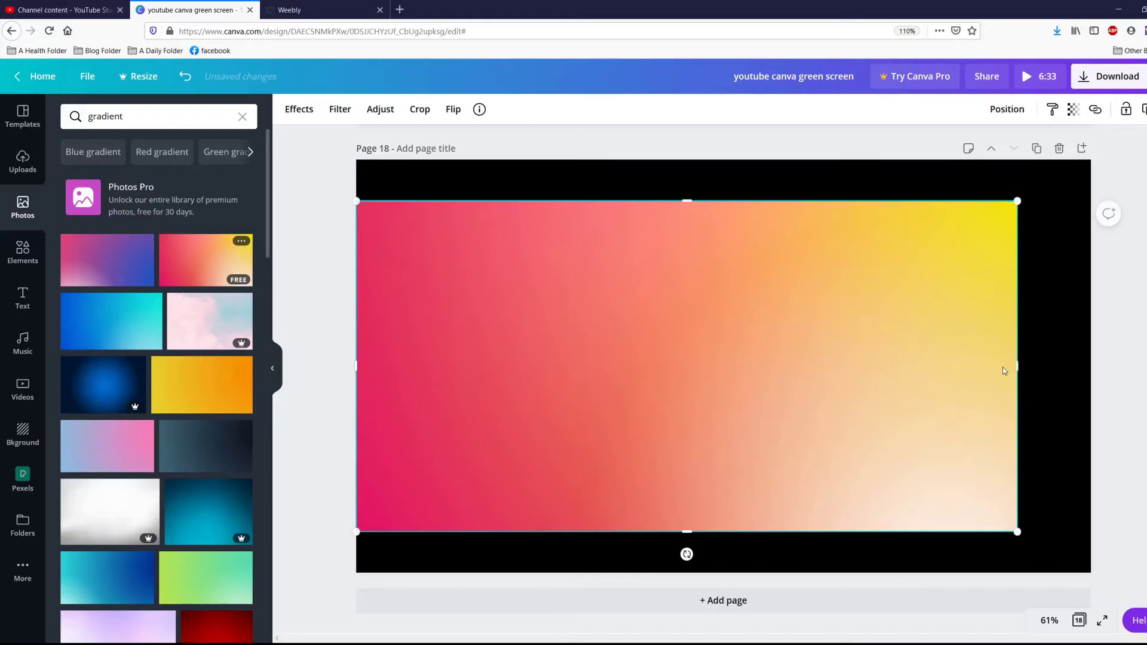
left_click_drag(1016, 368, 1090, 371)
Step: Flatten the gradient into a 28 px tall strip across the middle of the page
left_click_drag(722, 201, 808, 367)
left_click(806, 403)
left_click(810, 528)
left_click(835, 311)
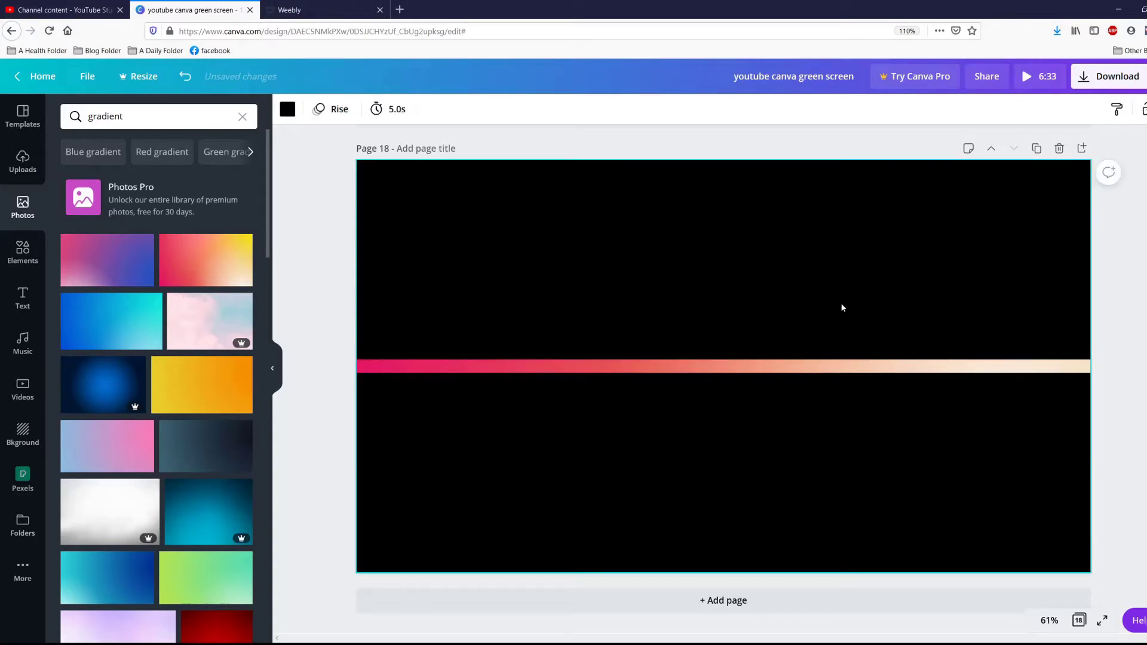
left_click(792, 364)
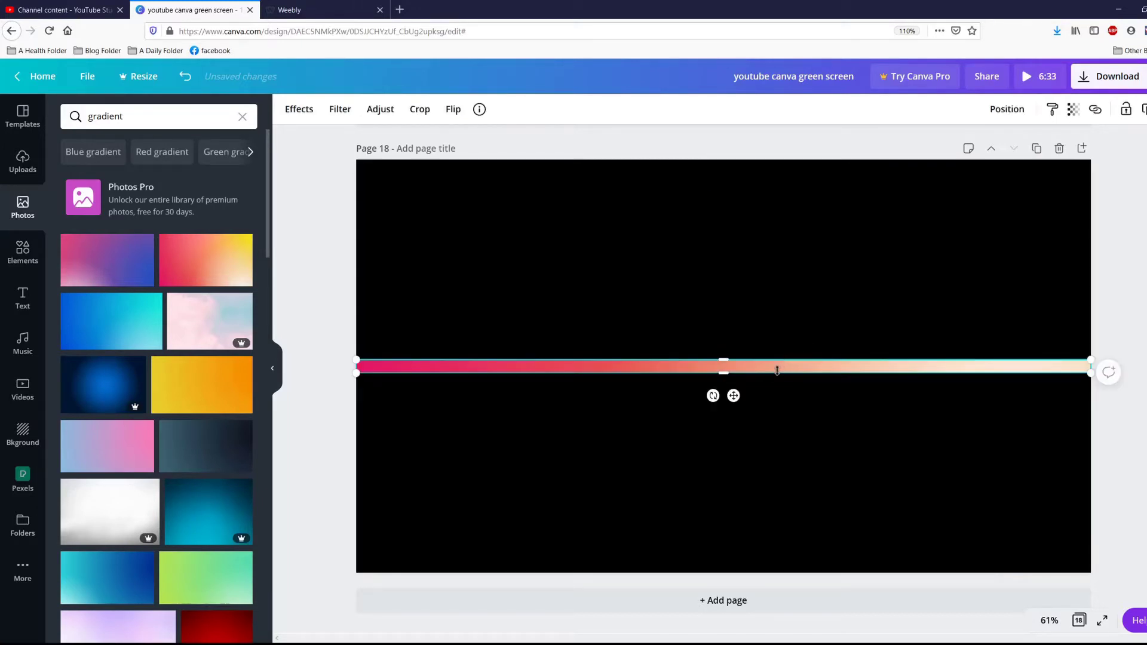
left_click_drag(724, 359, 726, 361)
left_click(739, 316)
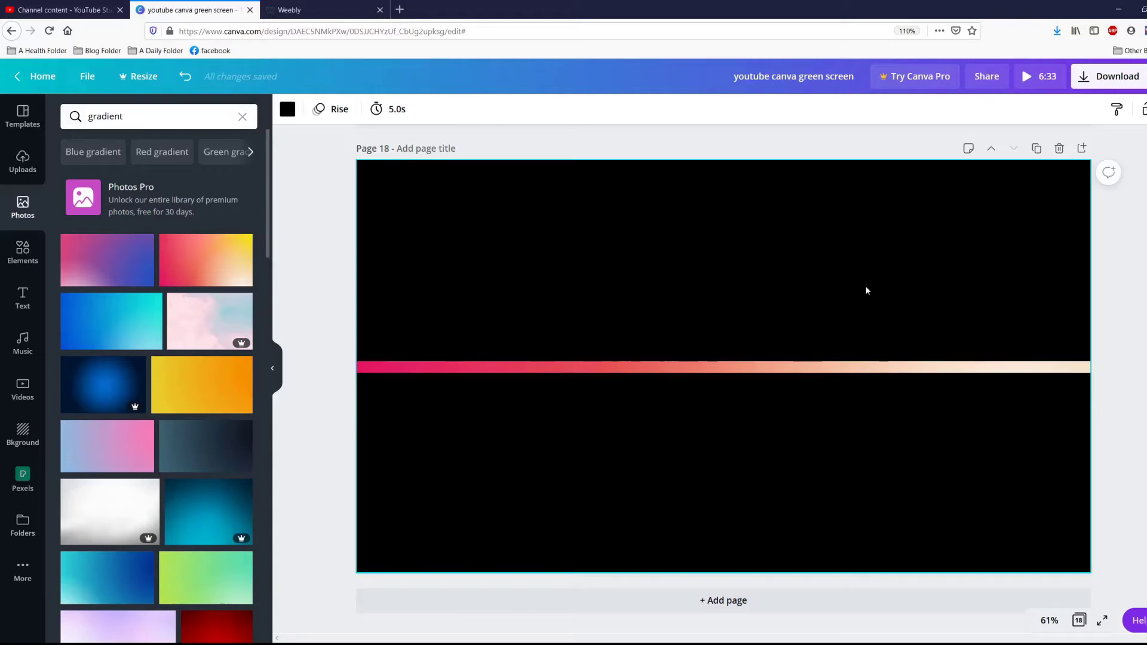
Step: Try the yellow-orange gradient as a stretched strip, then undo the resize
left_click(192, 389)
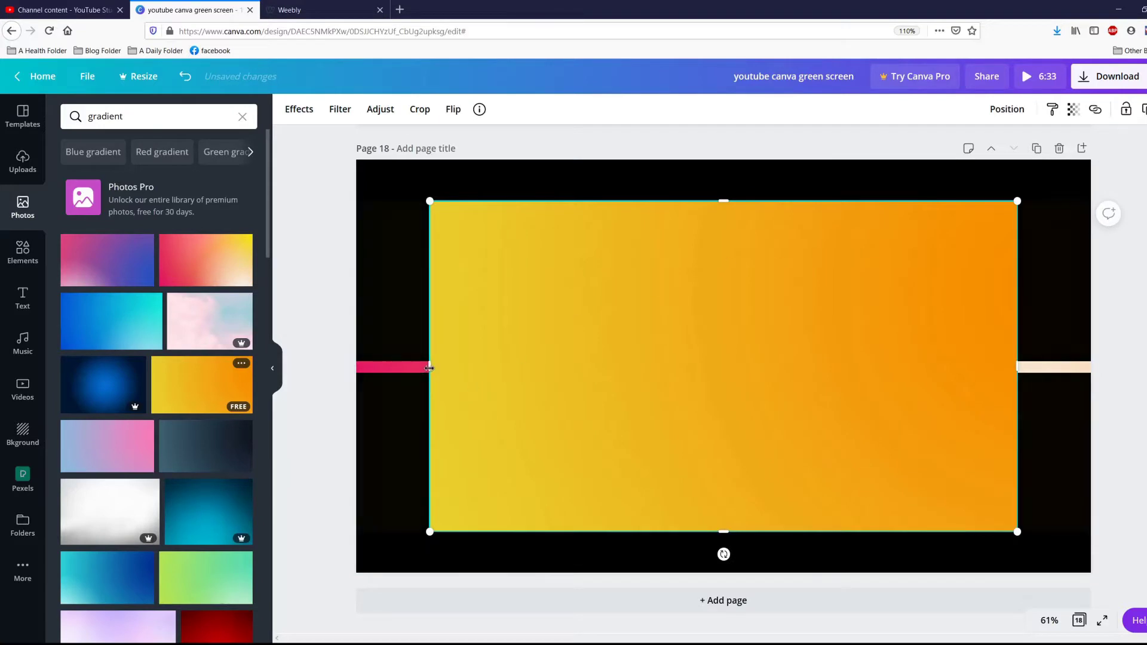
left_click_drag(429, 367, 357, 367)
left_click_drag(724, 532, 724, 210)
key("ctrl+z")
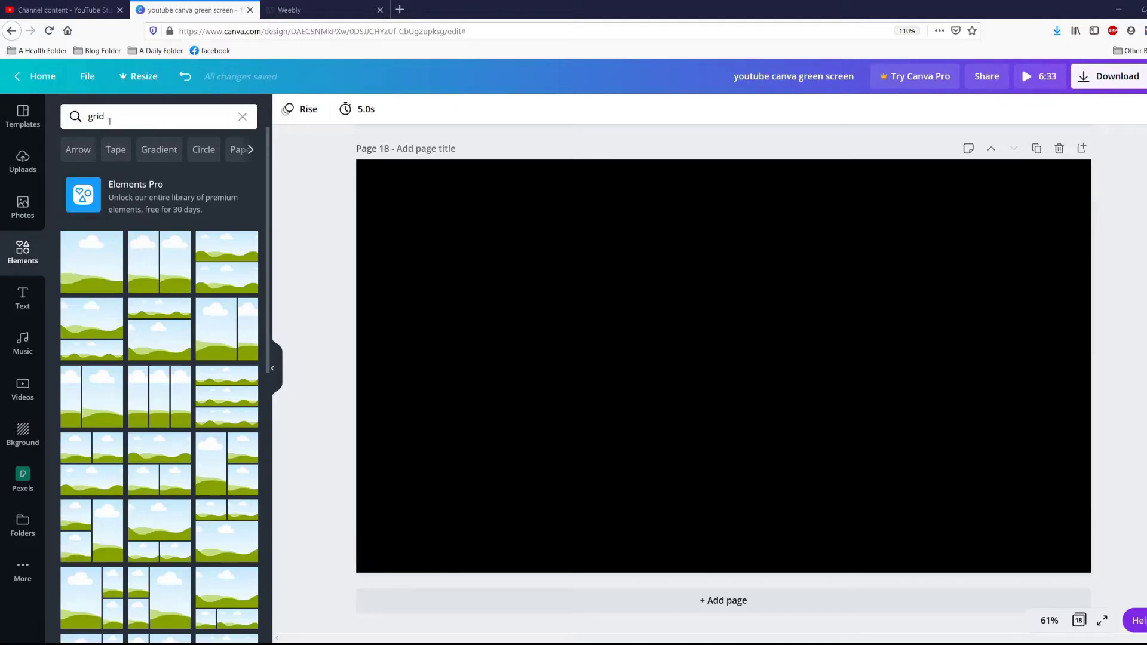
Step: Add the full-page sky-and-hills frame and search Photos for 'gradient'
left_click(99, 258)
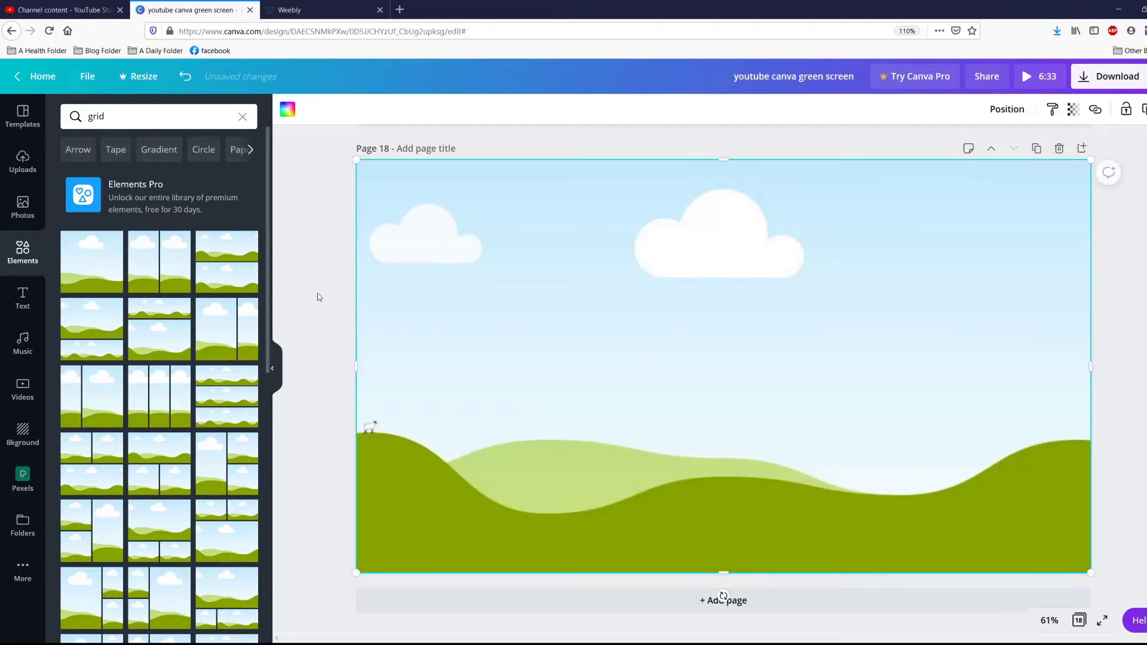
left_click(22, 206)
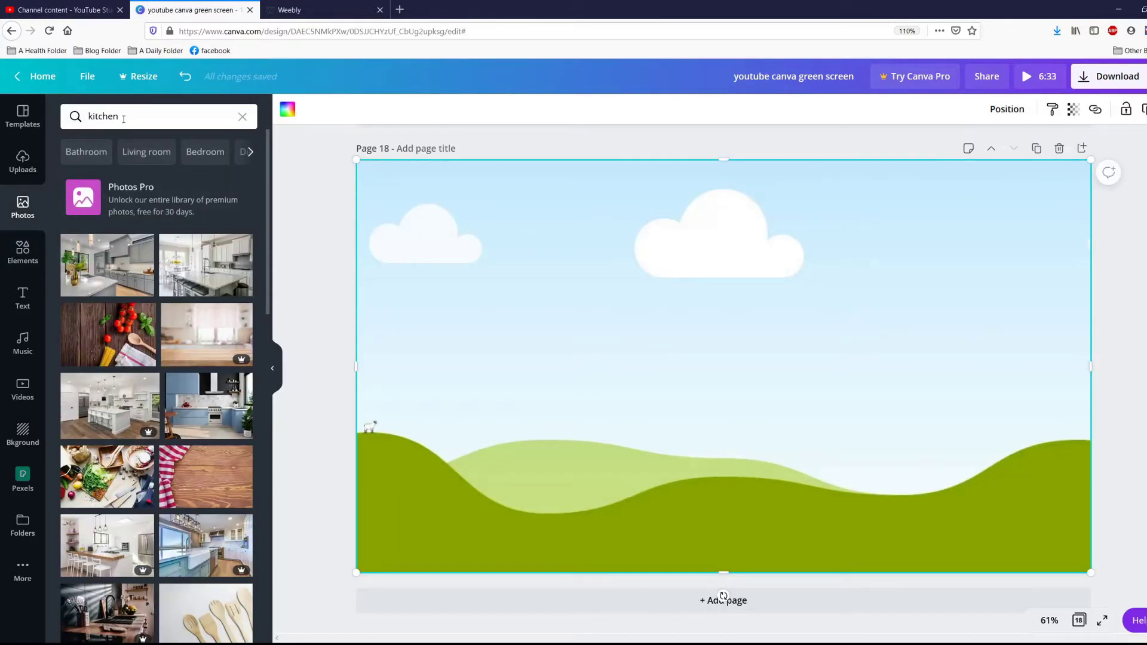
left_click(126, 119)
type("gradient")
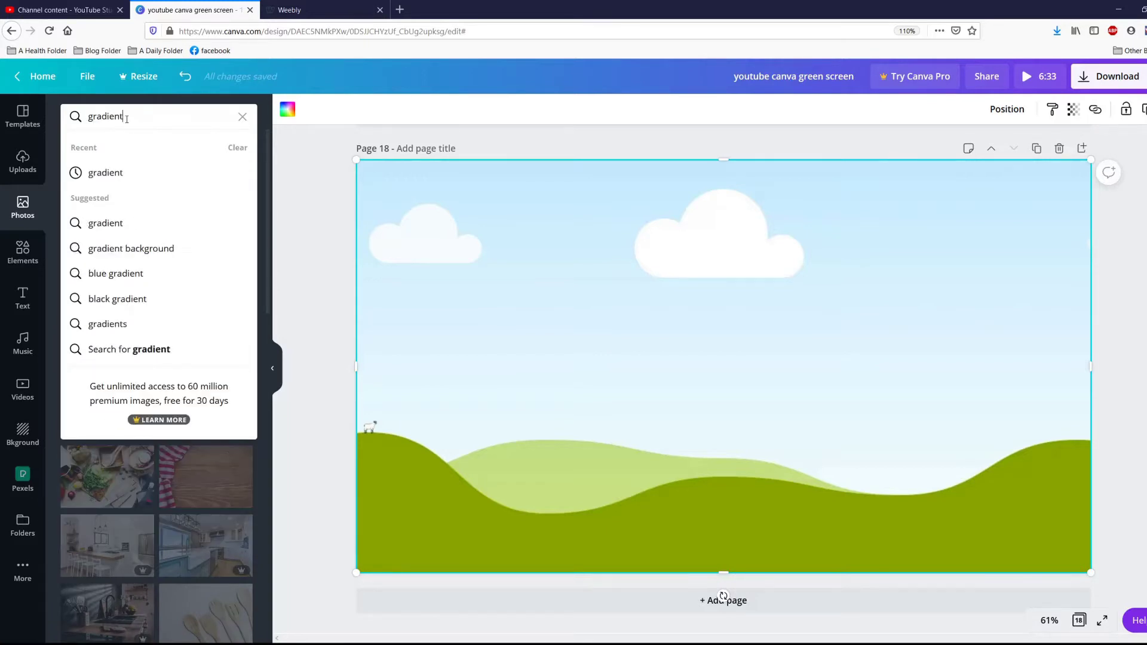
key("Return")
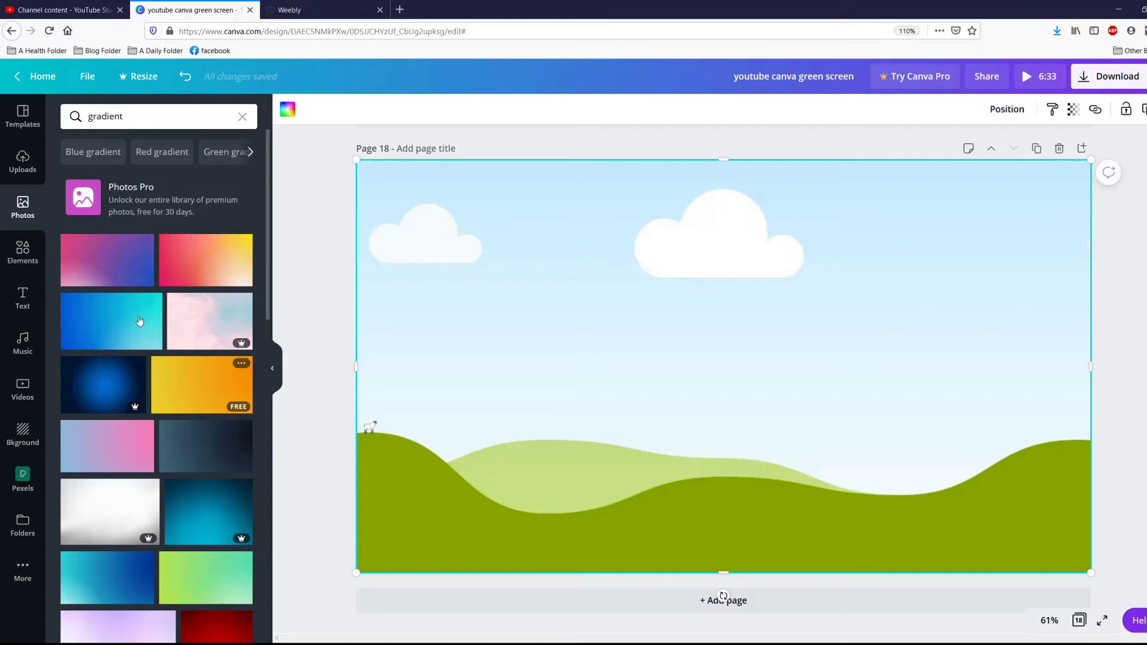
Step: Drop the pink-blue gradient into the frame and shrink it into a thin strip
left_click(123, 261)
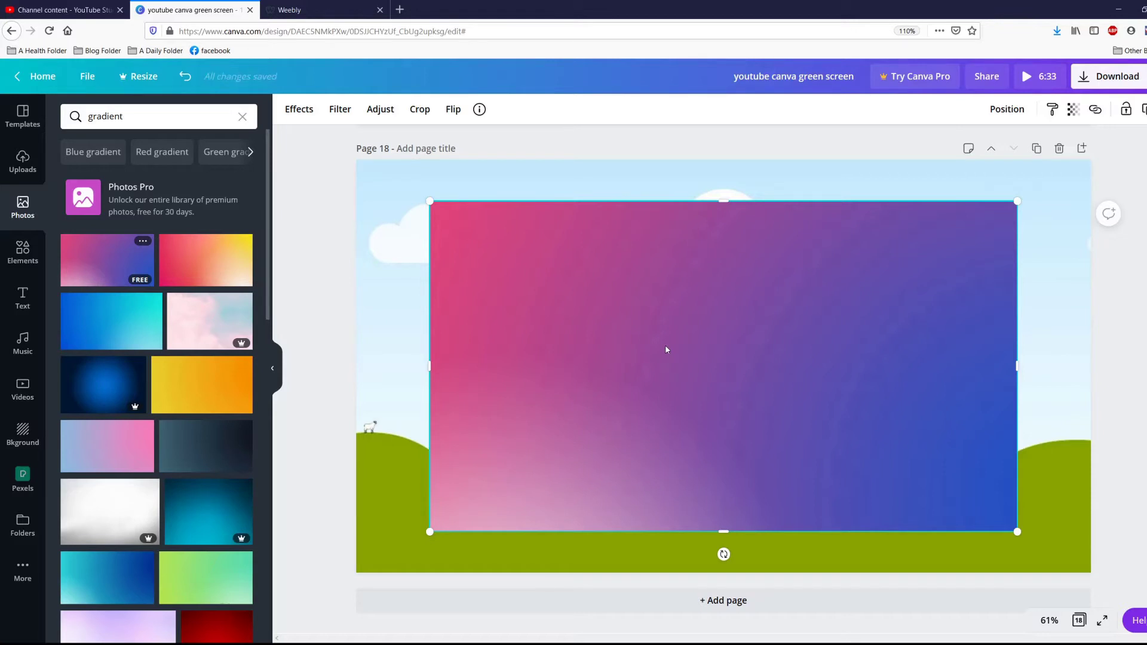
left_click_drag(666, 350, 652, 350)
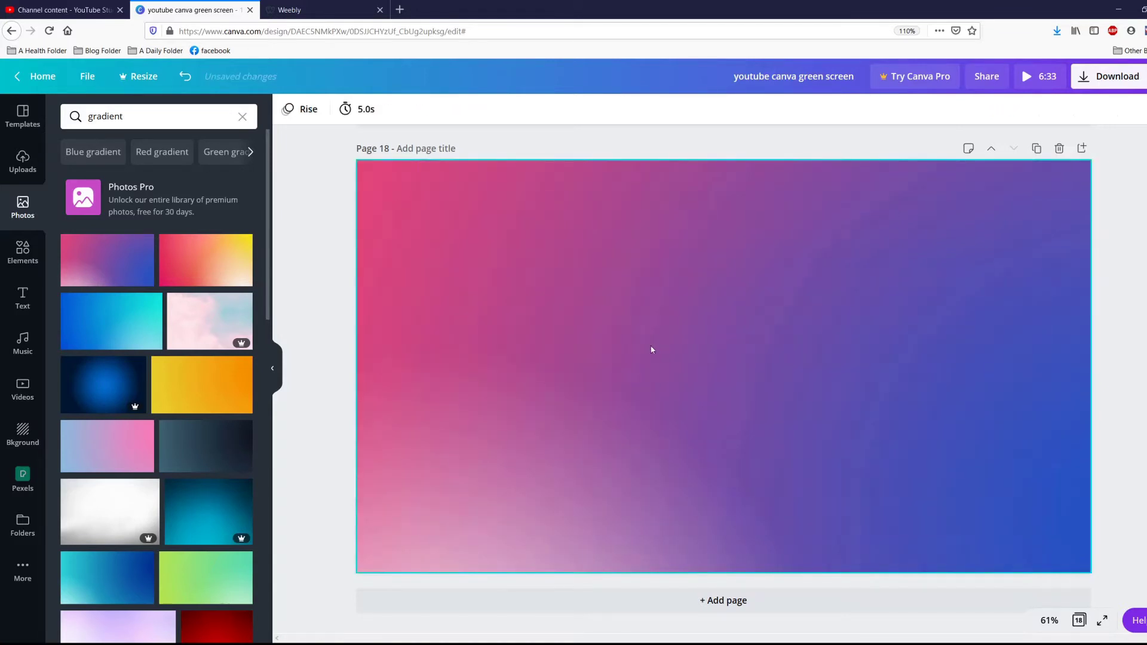
left_click(657, 371)
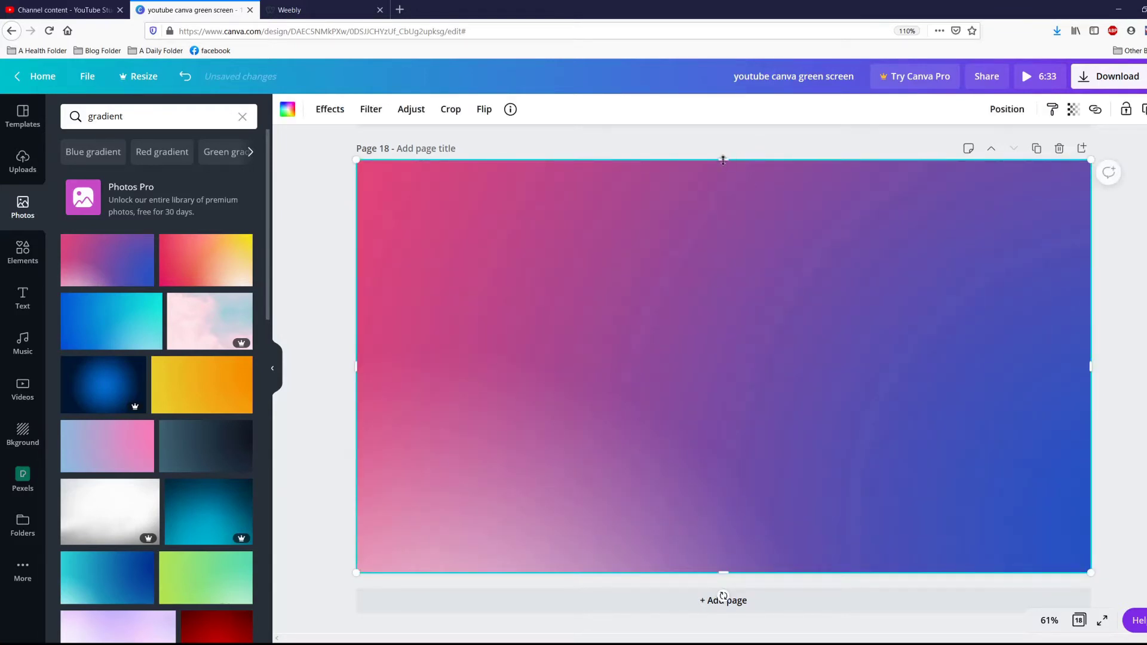
left_click_drag(723, 160, 721, 354)
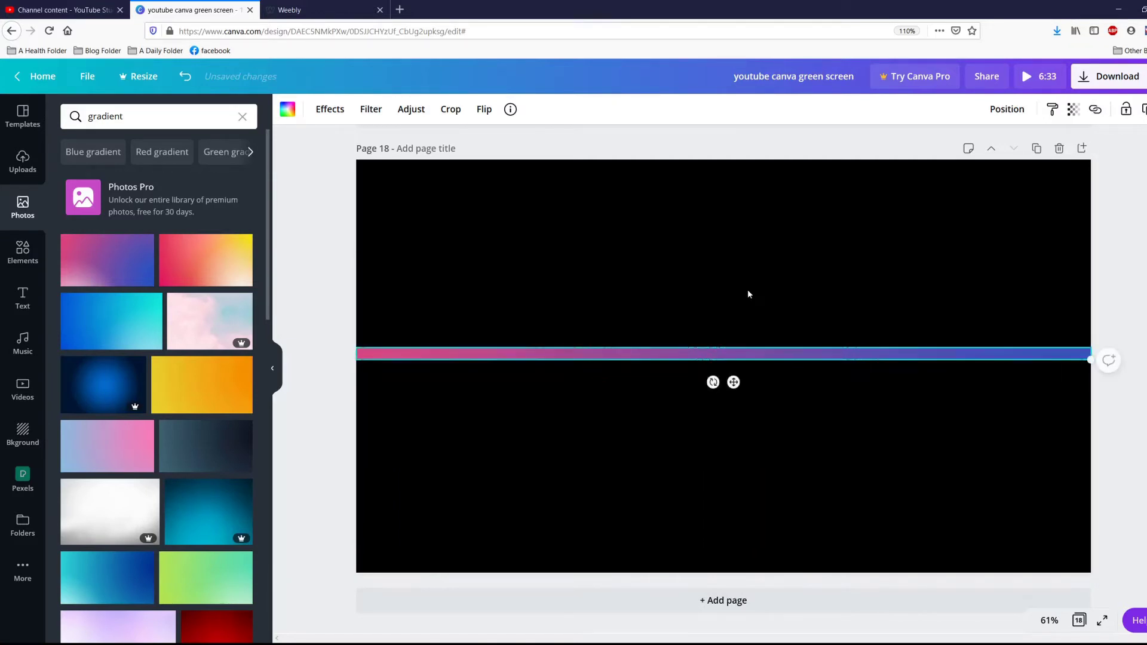
Step: Swap the strip's pink-blue image for the orange-pink gradient photo
left_click(757, 291)
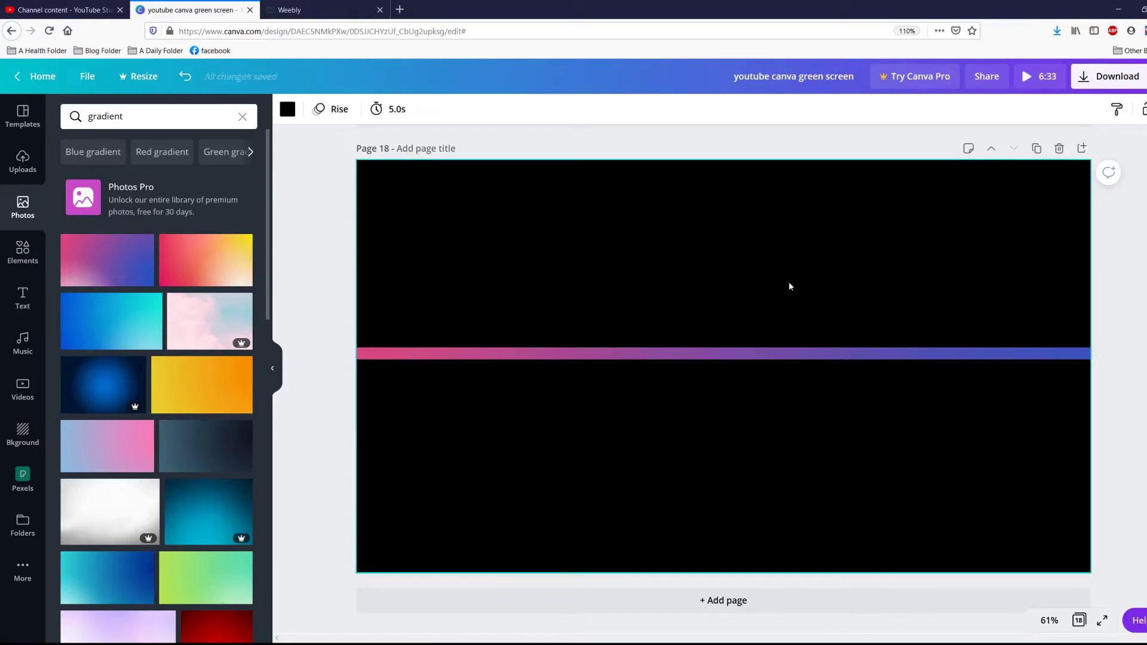
left_click(183, 264)
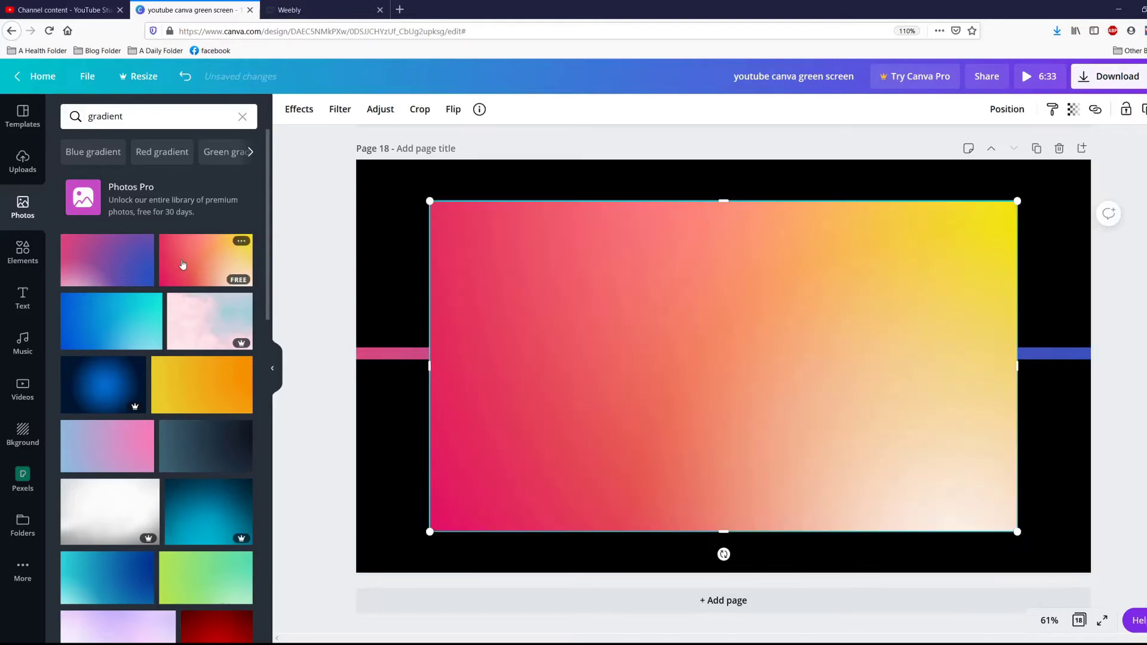
left_click_drag(570, 372, 528, 355)
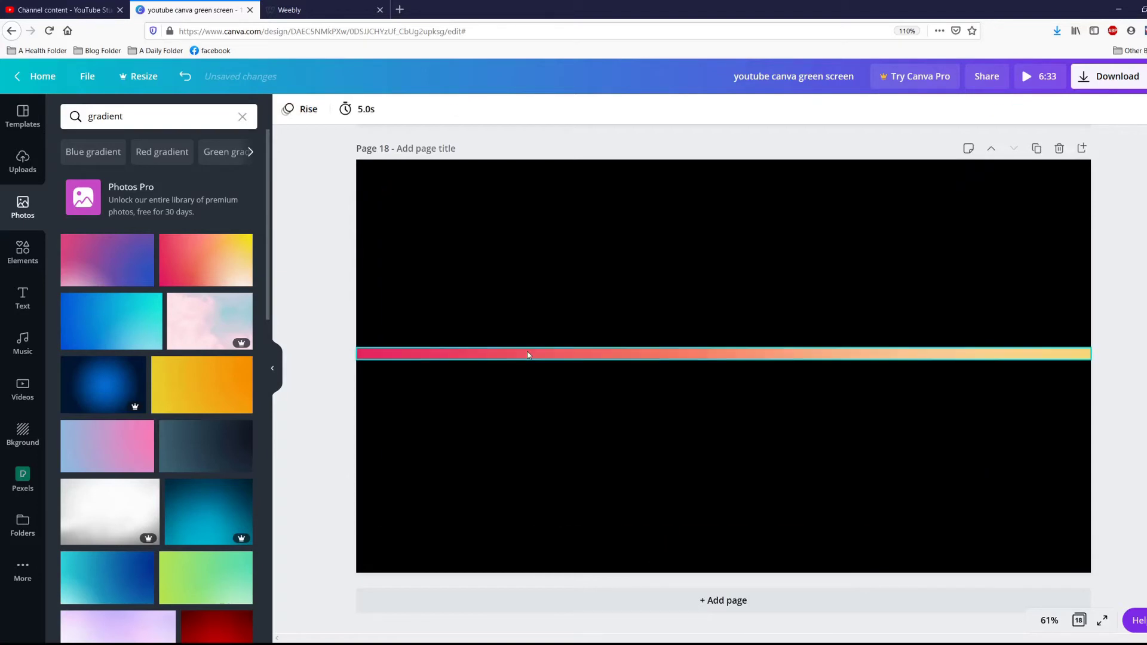
left_click_drag(120, 323, 472, 353)
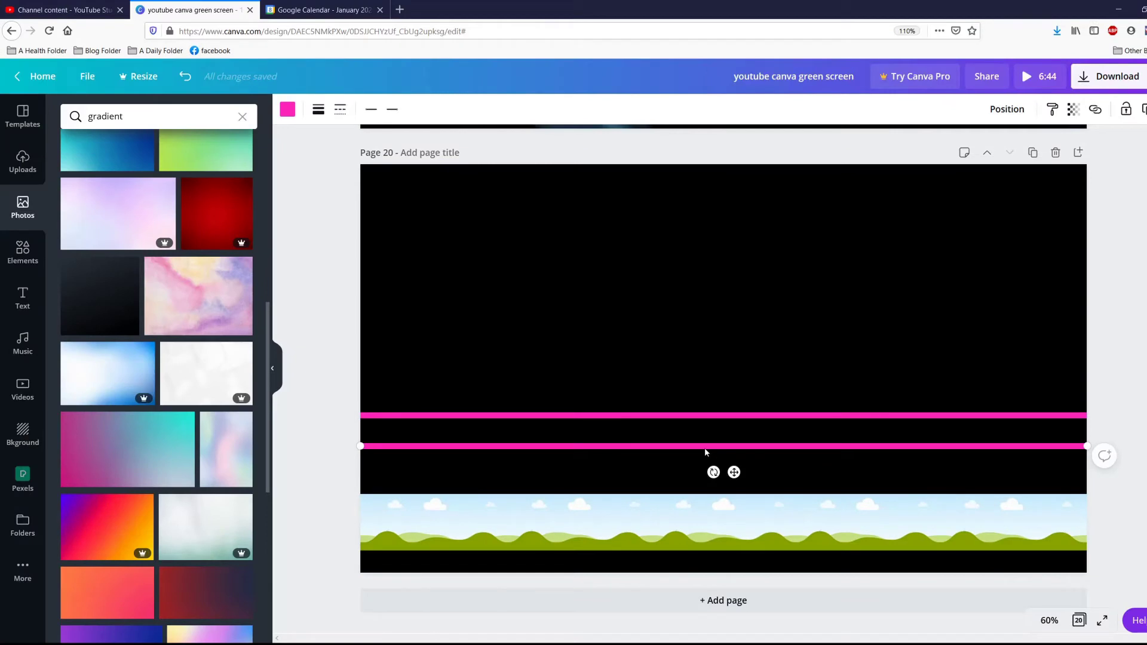
Step: Move the two pink lines onto the sky-and-hills strip's top and bottom edges
left_click_drag(704, 446, 706, 497)
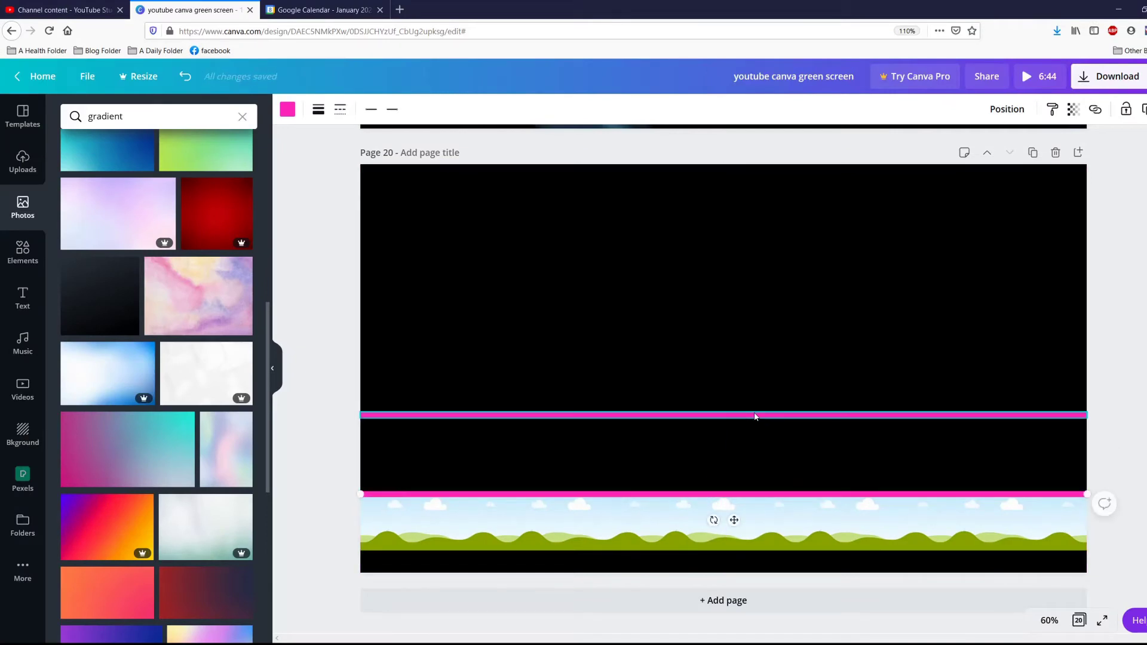
left_click_drag(754, 415, 752, 551)
left_click(783, 479)
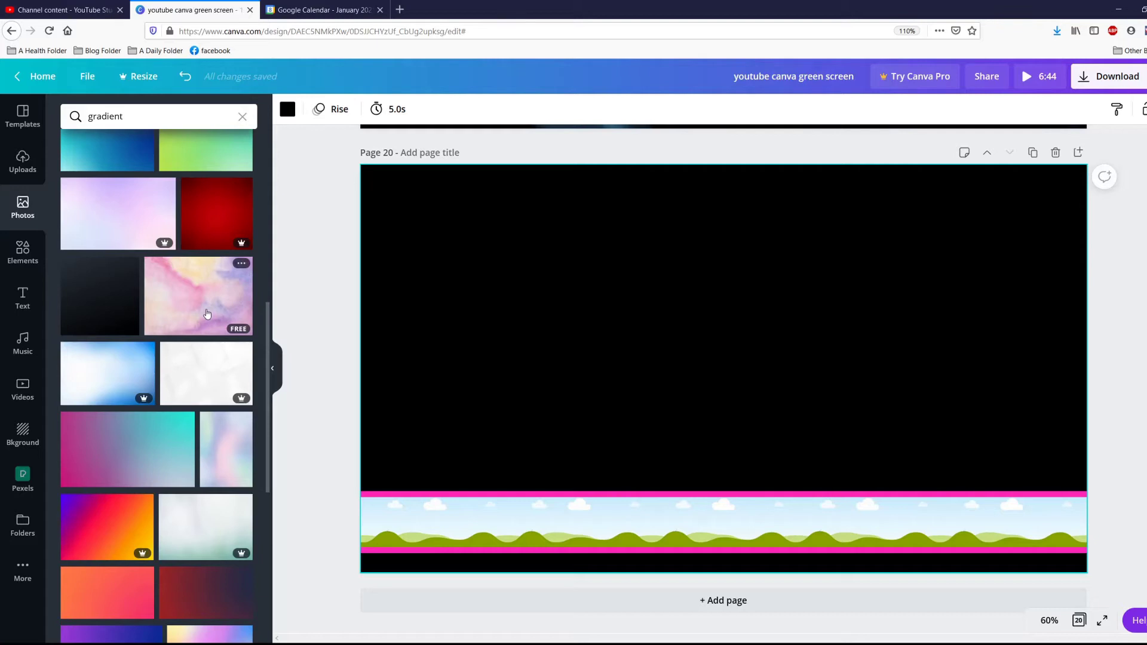
Step: Fill the bottom bar with the pastel watercolor photo
left_click(250, 279)
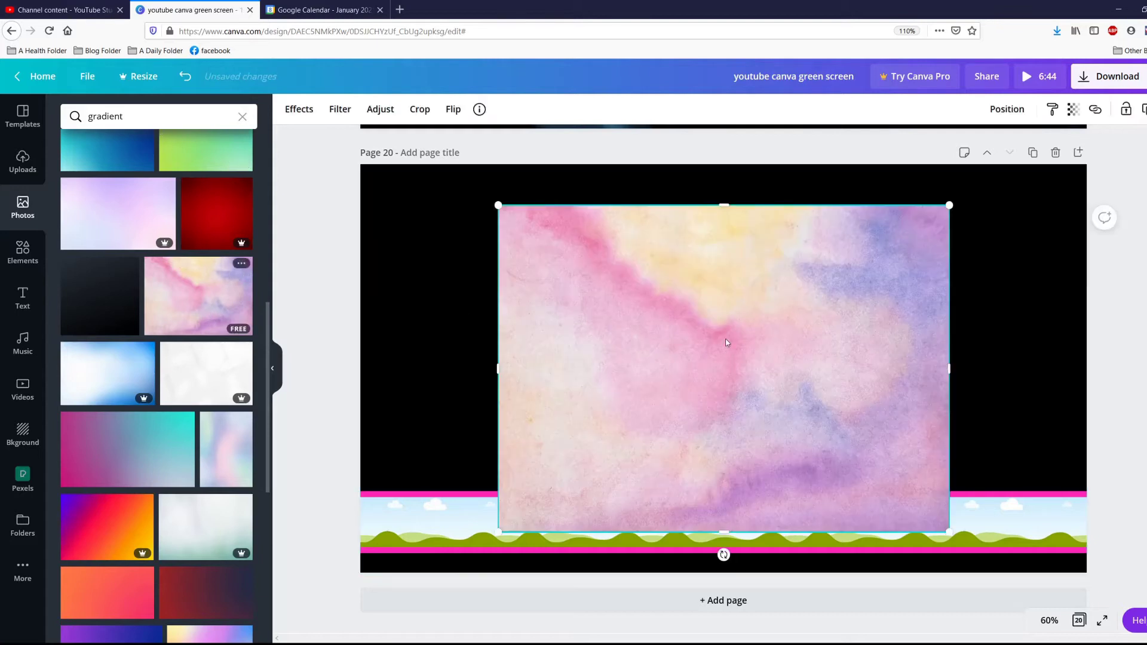
left_click_drag(726, 342, 687, 526)
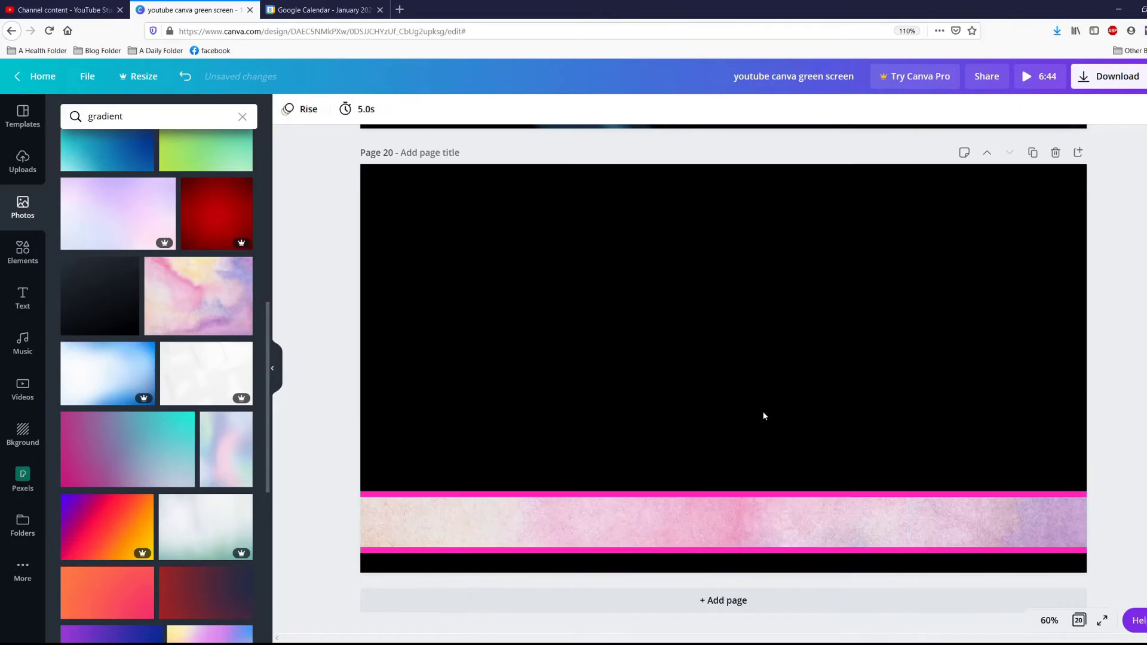
left_click(793, 366)
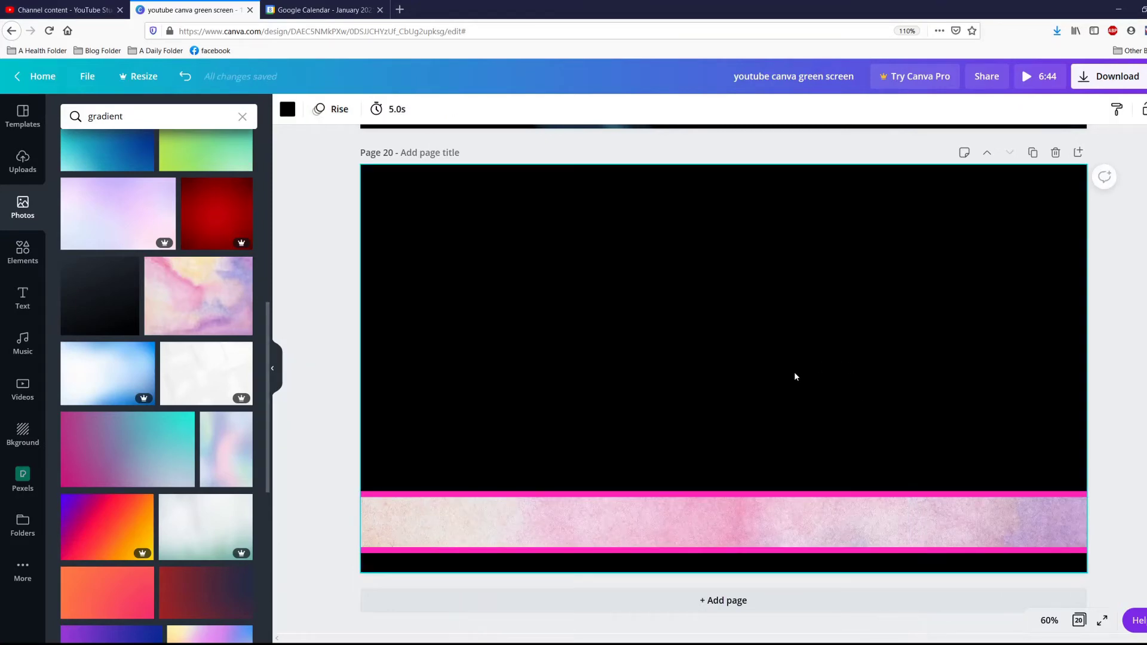
Step: Add a text box reading 'WHATEVER YOU WANT THIS TO BE' mid-page
key("t")
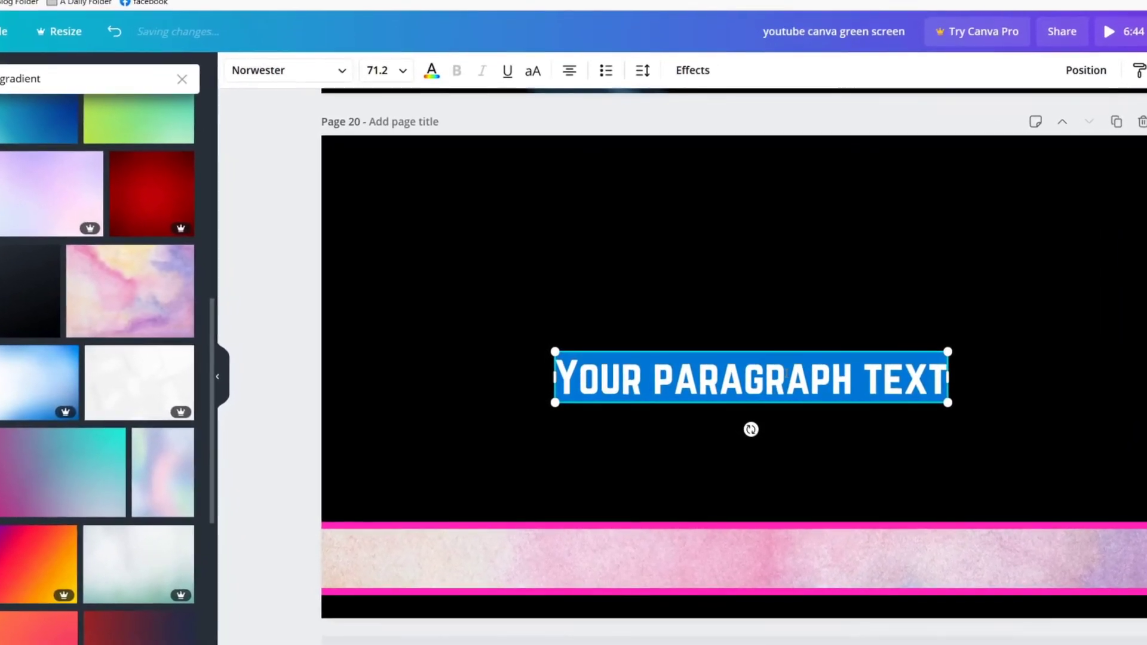
type("whatever yoy")
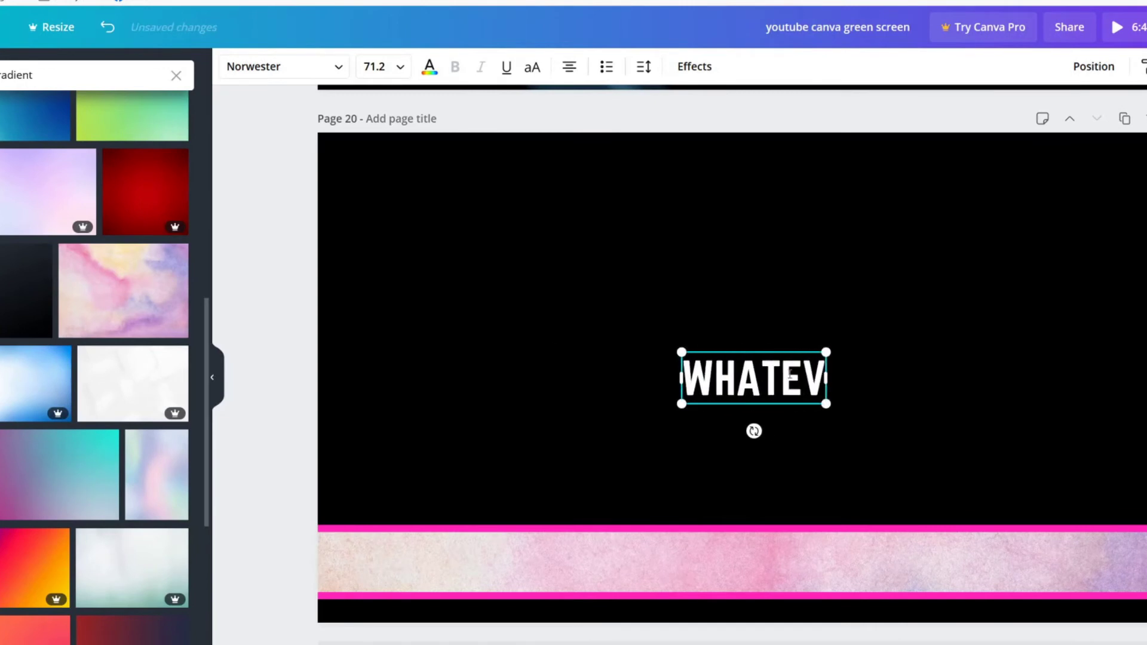
key("BackSpace")
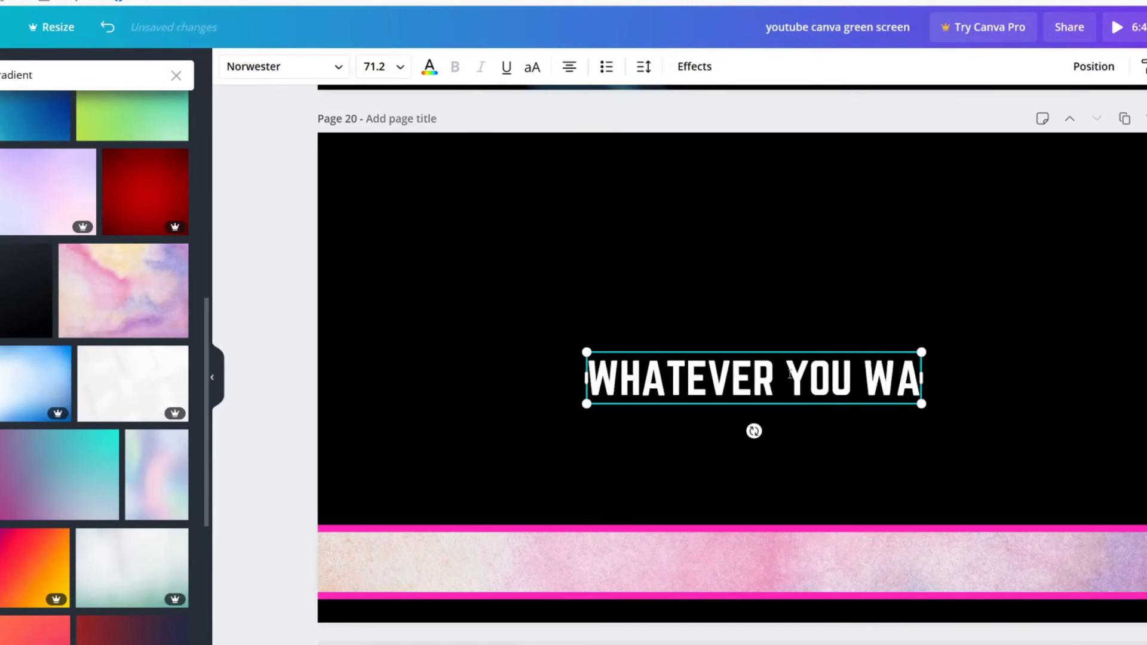
type("NT THIS TO BE")
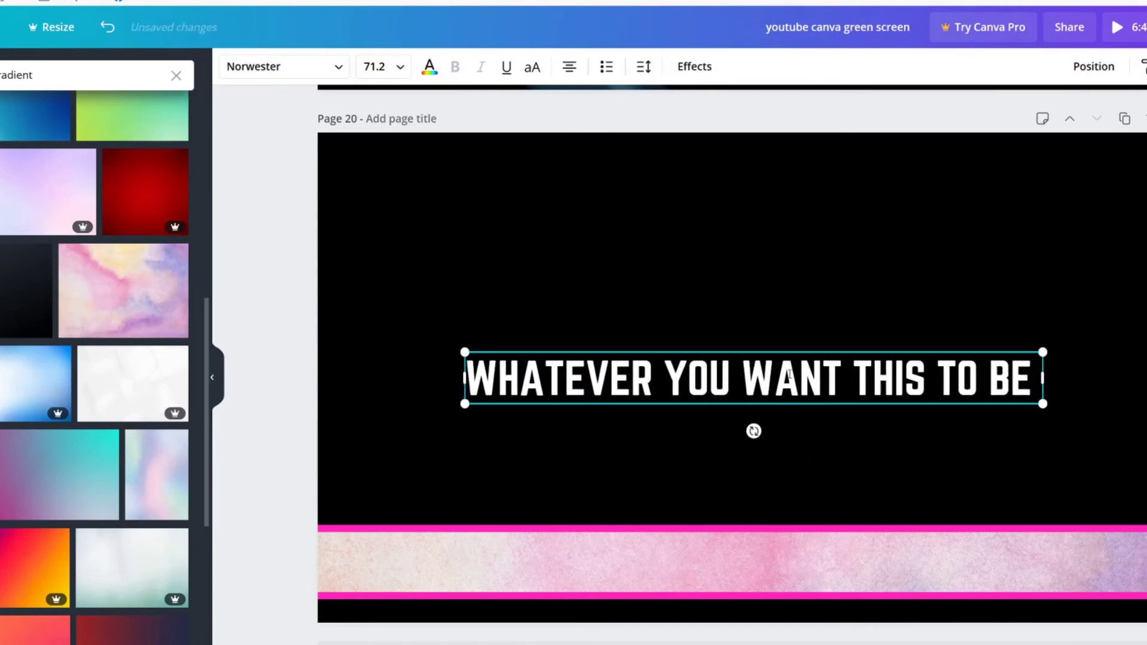
Step: Move the caption into the watercolor bar, enlarge it to span the bar, and centre it
left_click_drag(813, 346, 764, 533)
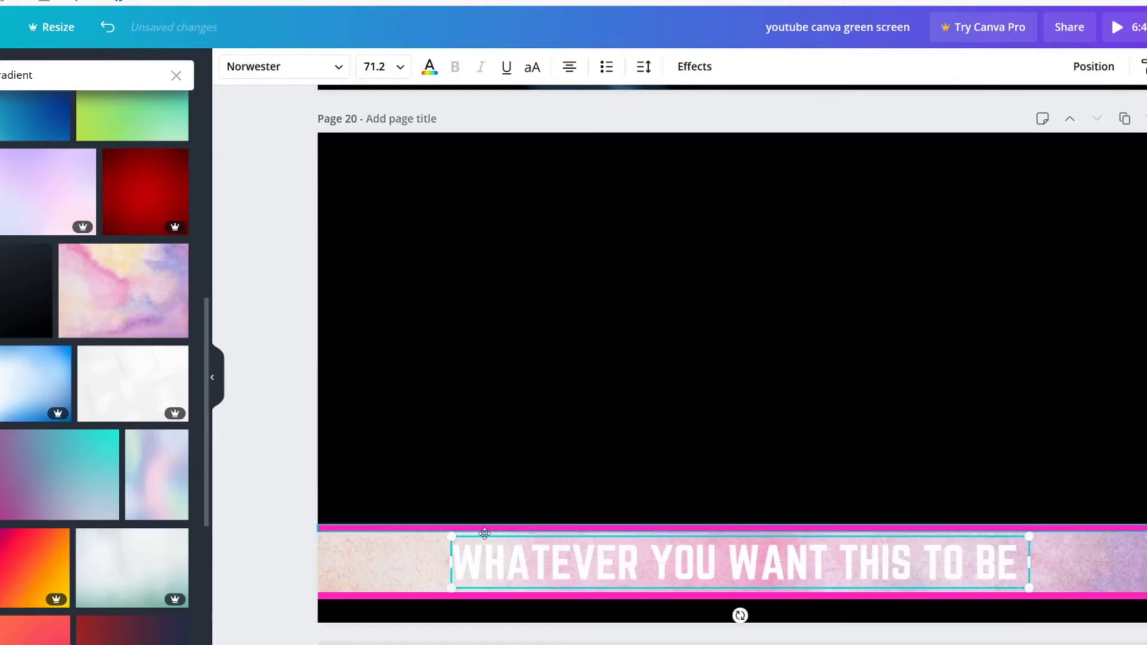
left_click_drag(448, 534, 318, 525)
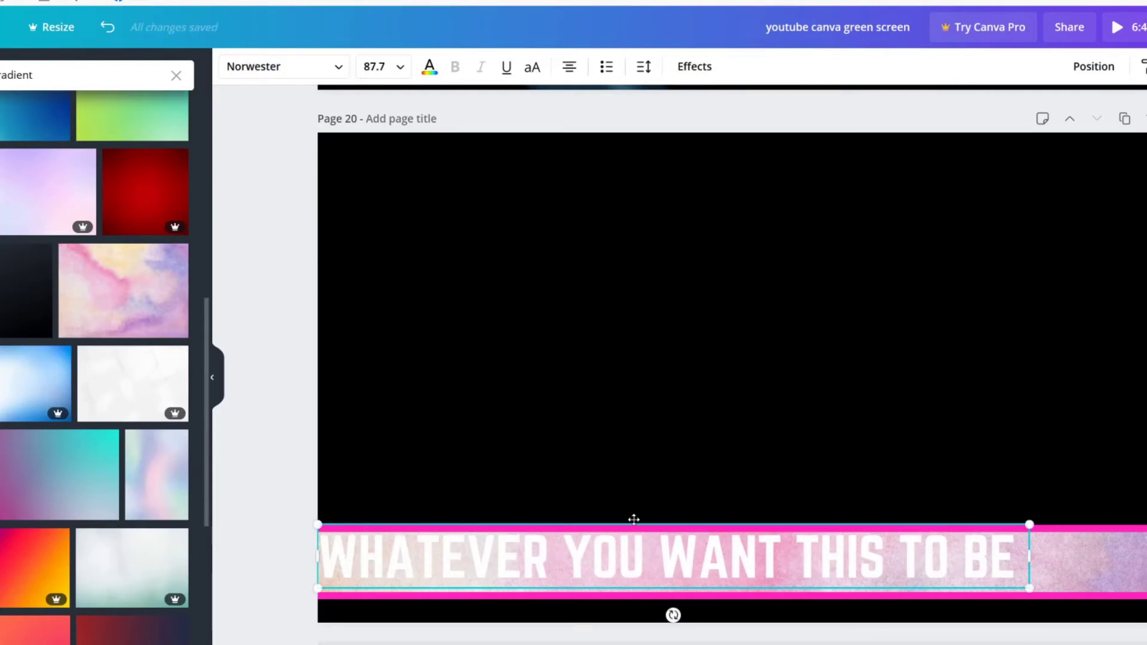
left_click_drag(633, 520, 724, 525)
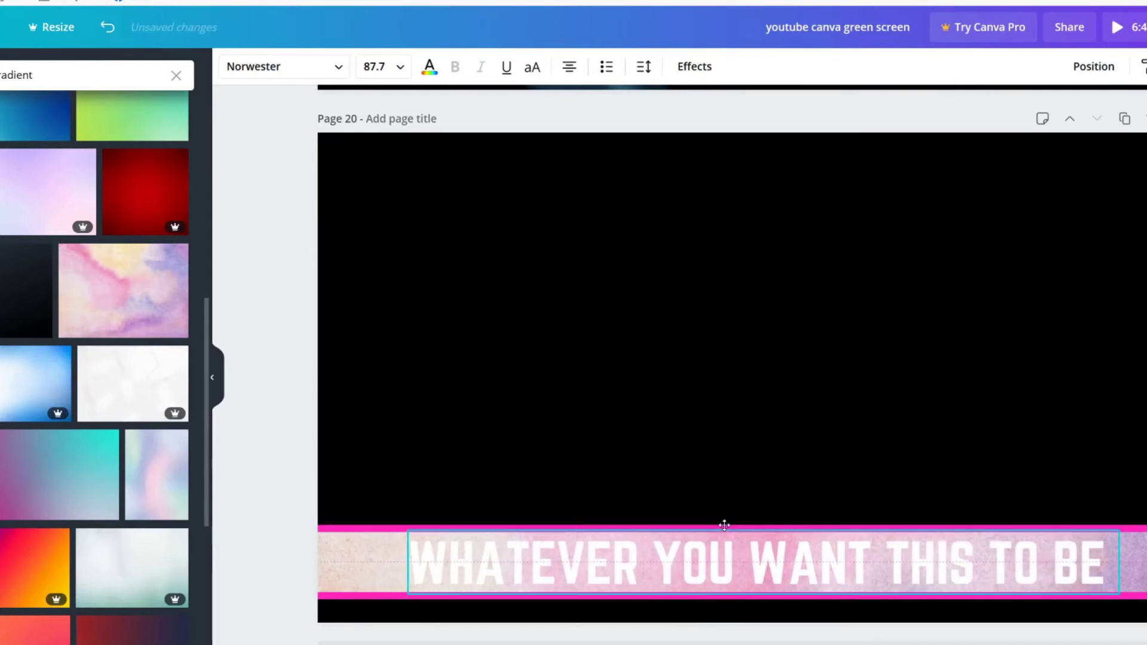
left_click(769, 423)
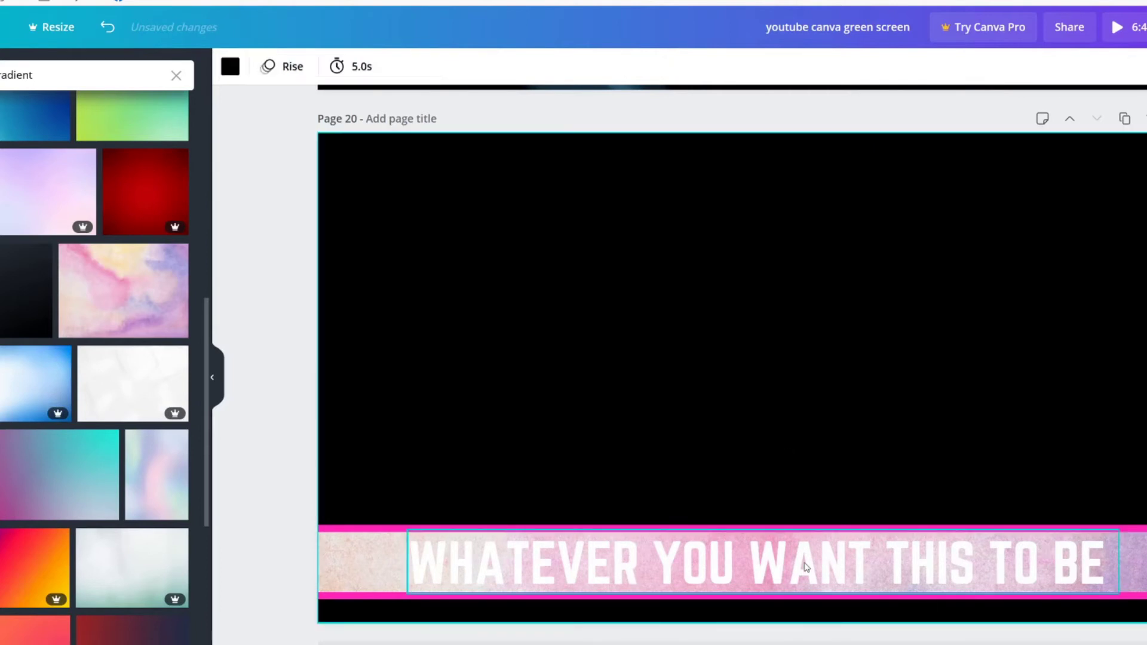
left_click(806, 566)
left_click(667, 372)
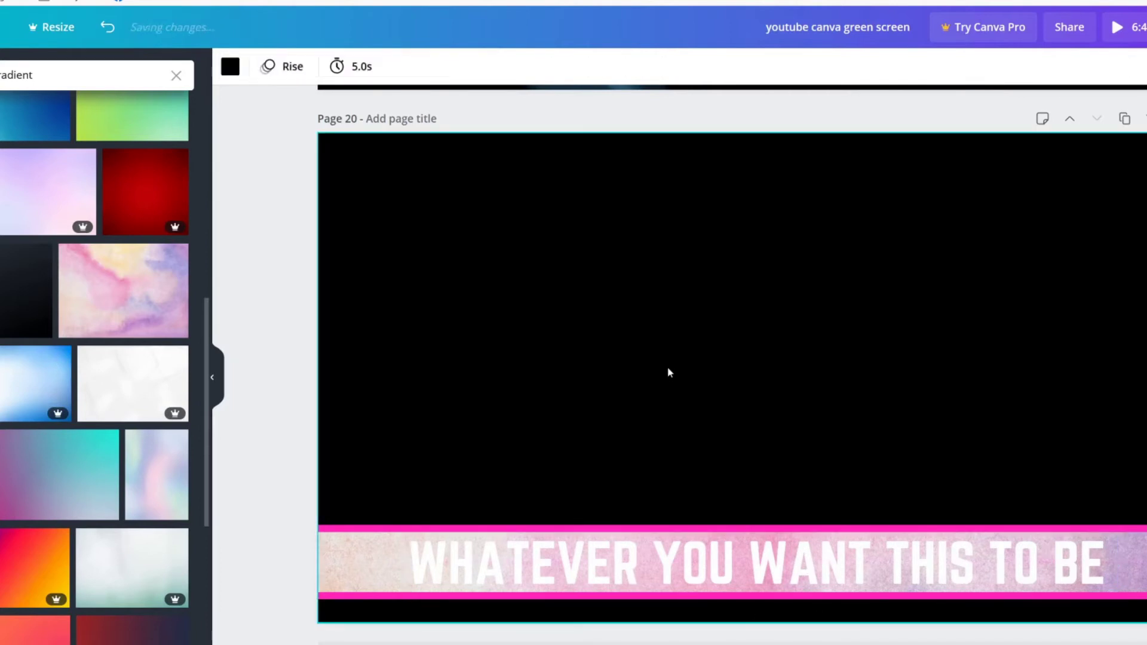
Step: Recolour the caption text black
left_click(678, 578)
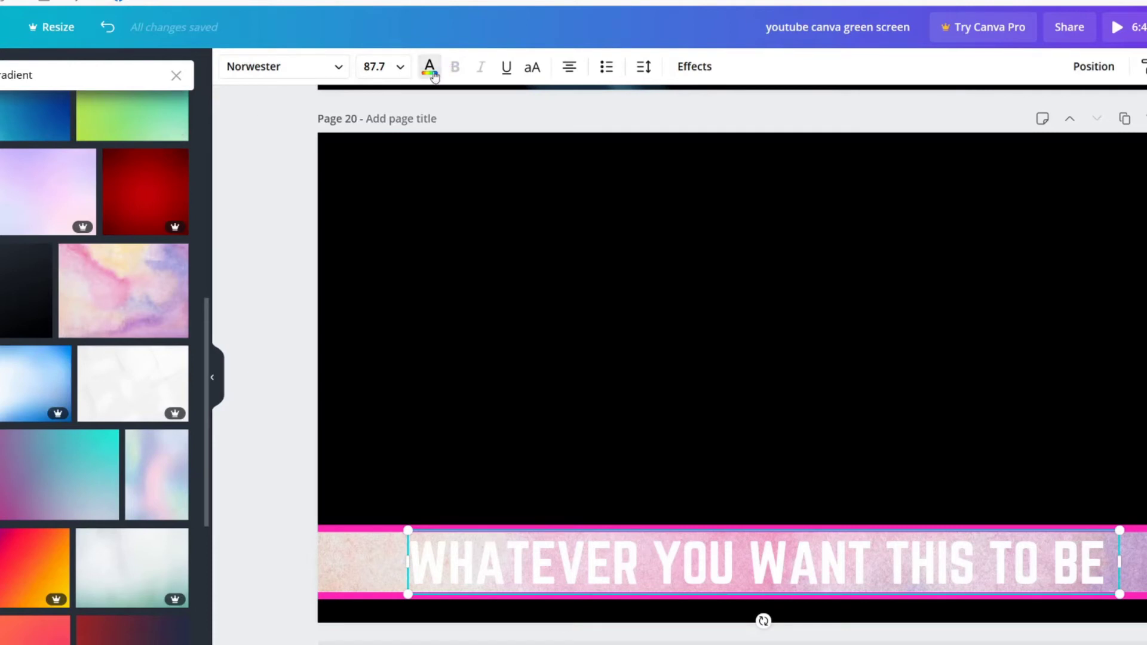
left_click(432, 74)
key("ctrl+z")
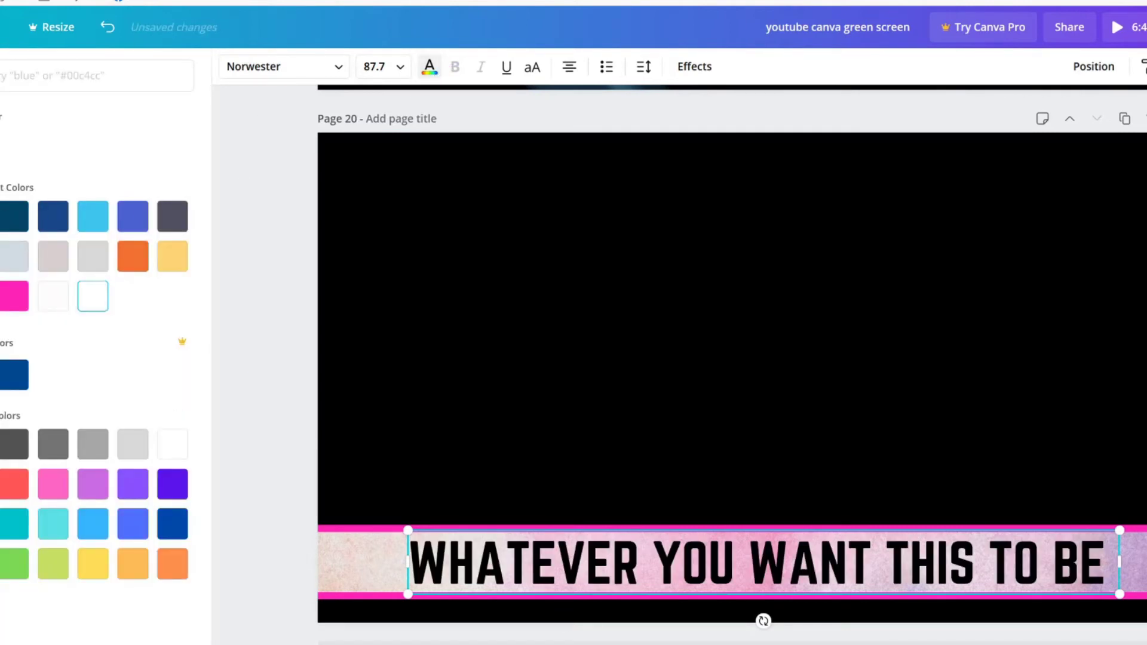
left_click(377, 292)
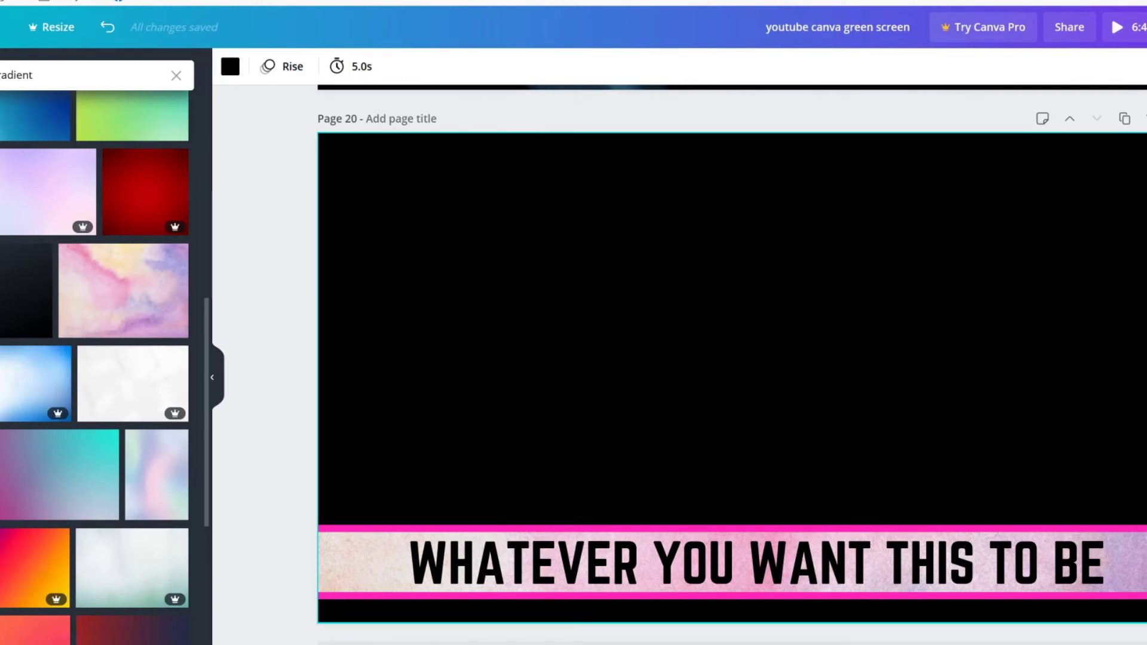
Step: Download only Page 20 as a PNG, then return to editing
left_click(1141, 27)
left_click(1084, 130)
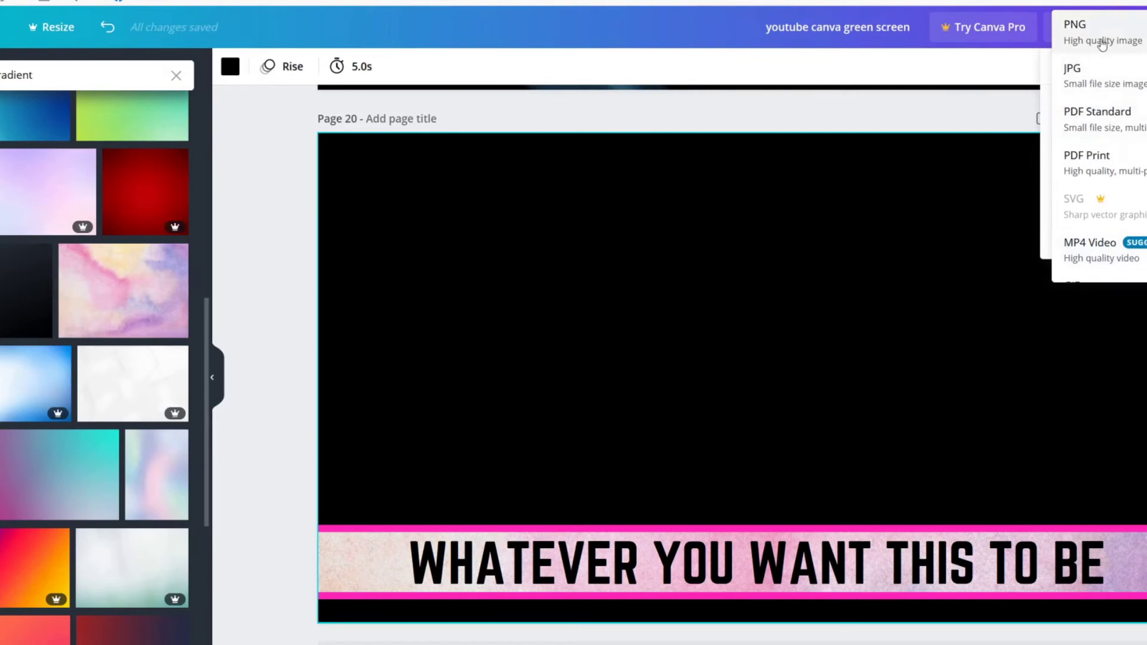
left_click(1072, 35)
left_click(1108, 325)
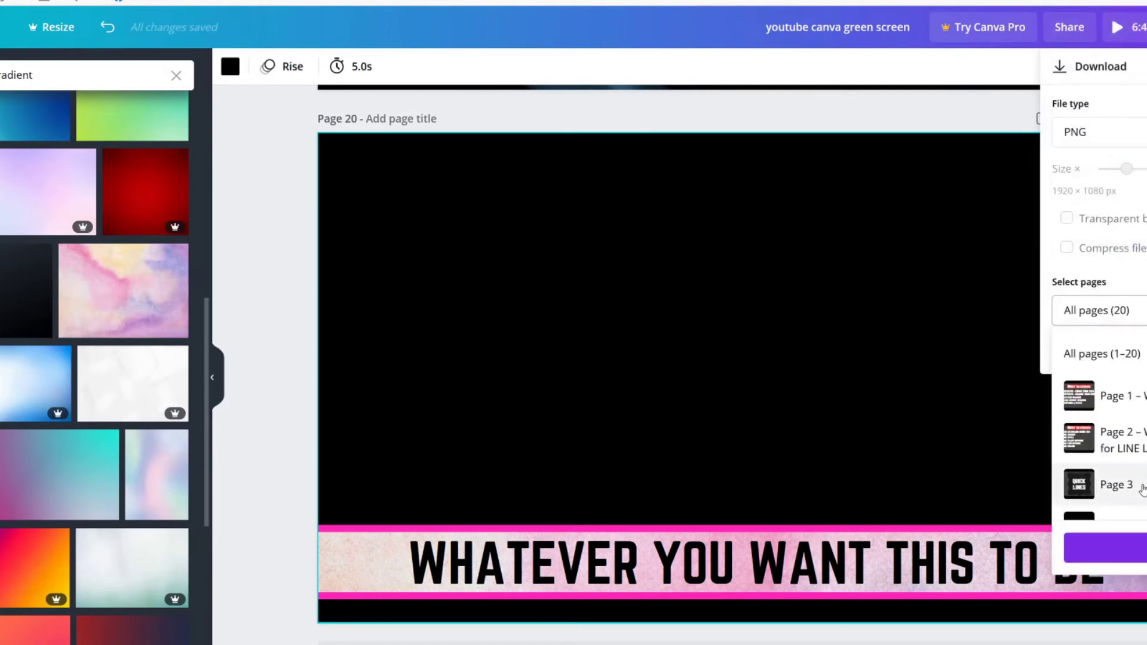
scroll(1137, 481, "down", 9)
scroll(1100, 418, "down", 3)
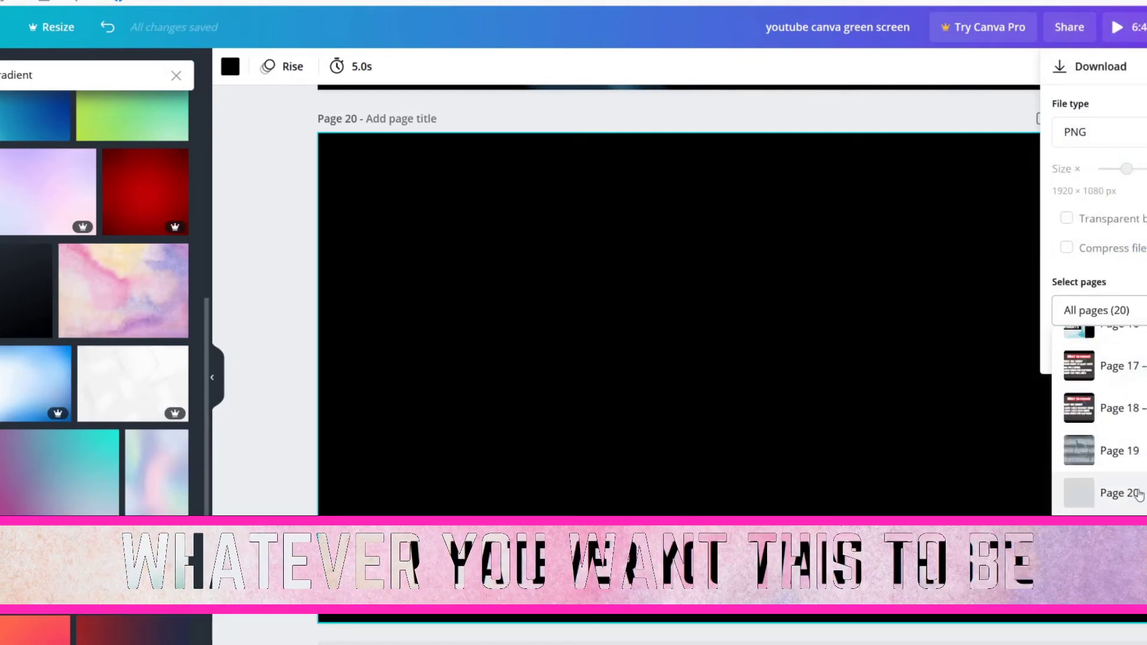
left_click(1117, 493)
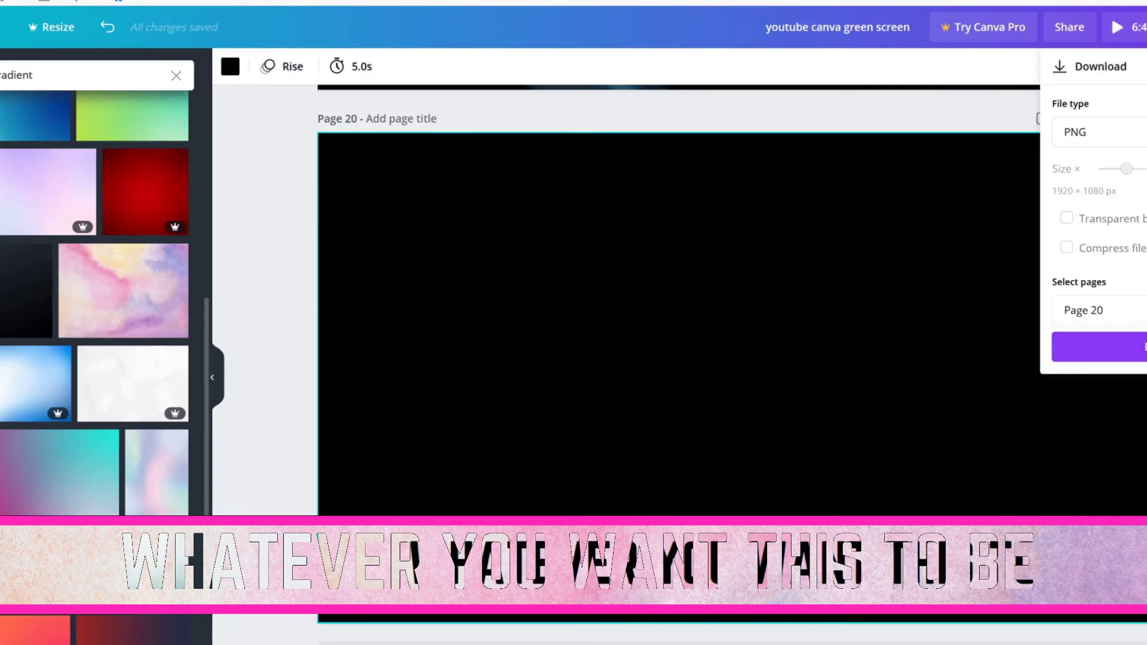
left_click(1099, 346)
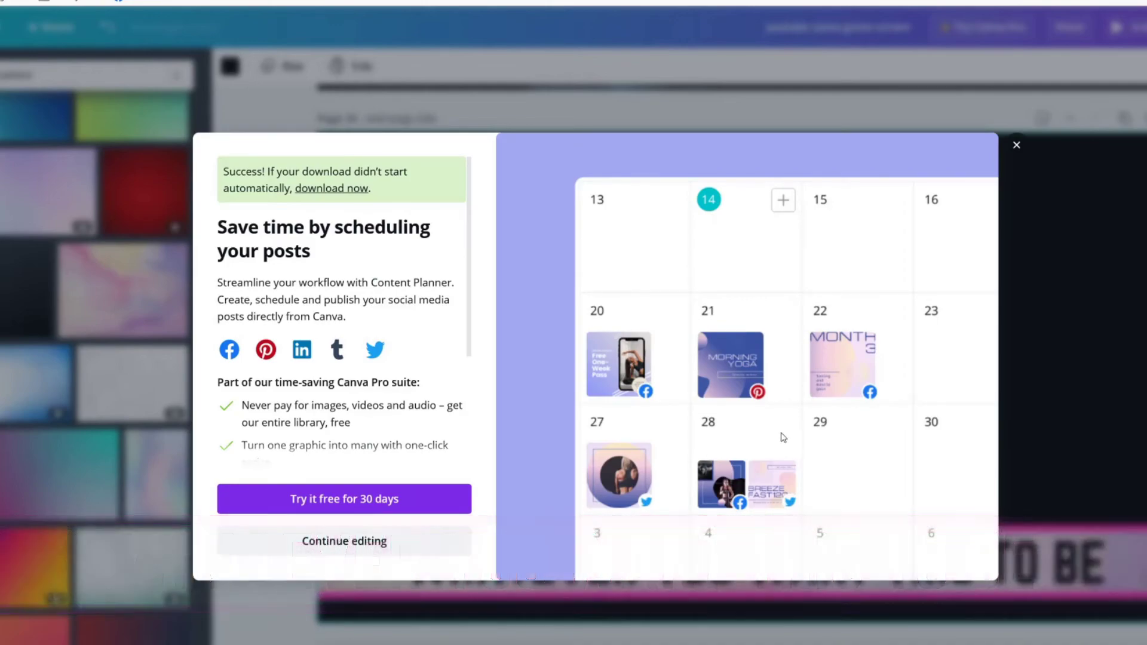
left_click(550, 607)
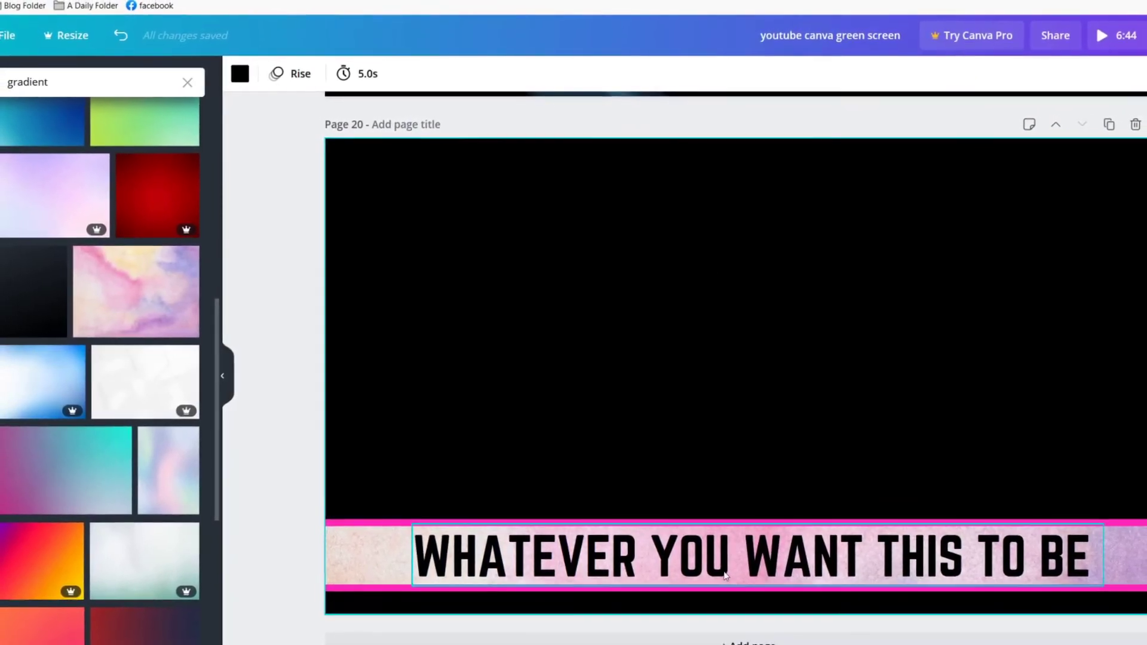
Step: Recolour the 'WHATEVER YOU WANT THIS TO BE' caption bright pink using the document colour swatch
left_click(725, 574)
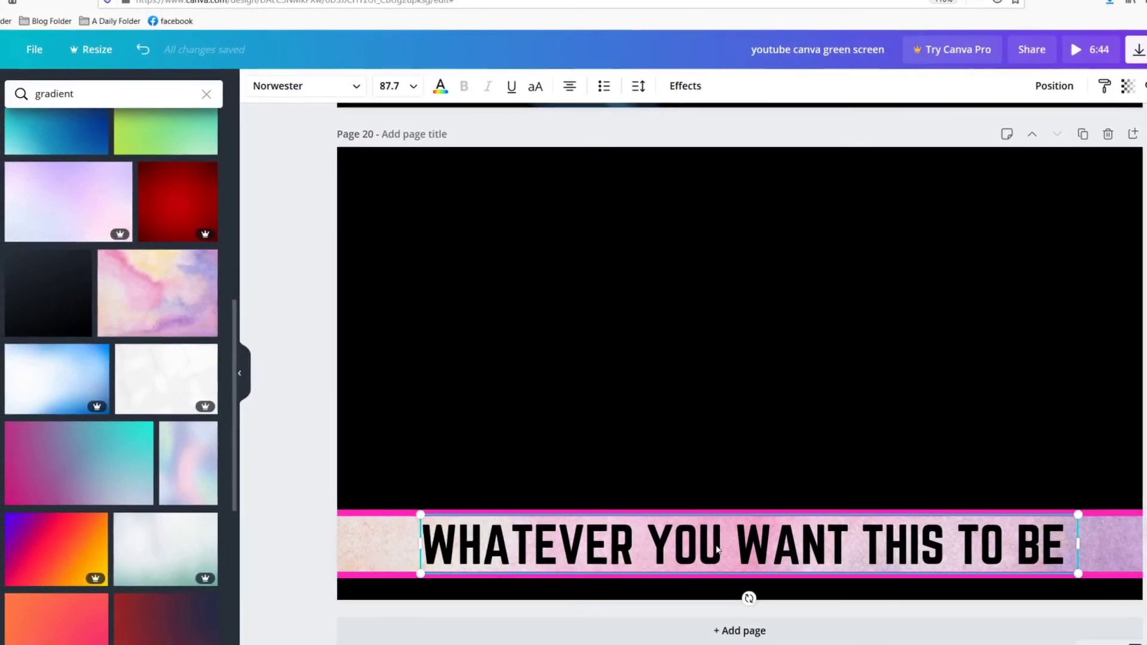
left_click(441, 88)
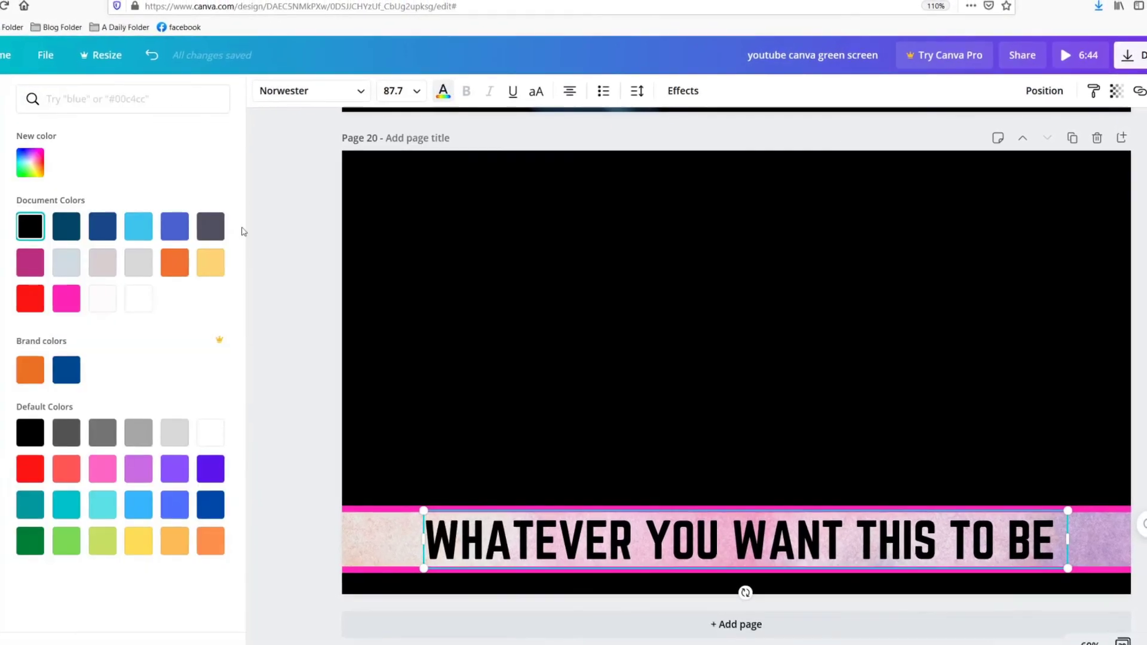
left_click(40, 268)
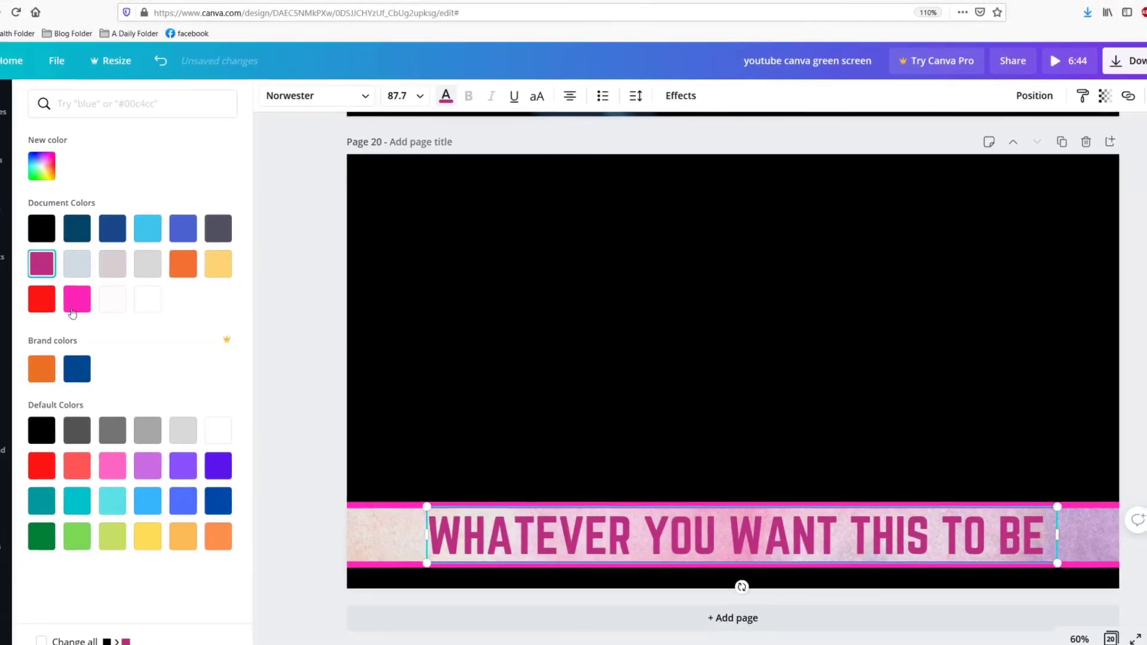
left_click(72, 299)
key("Escape")
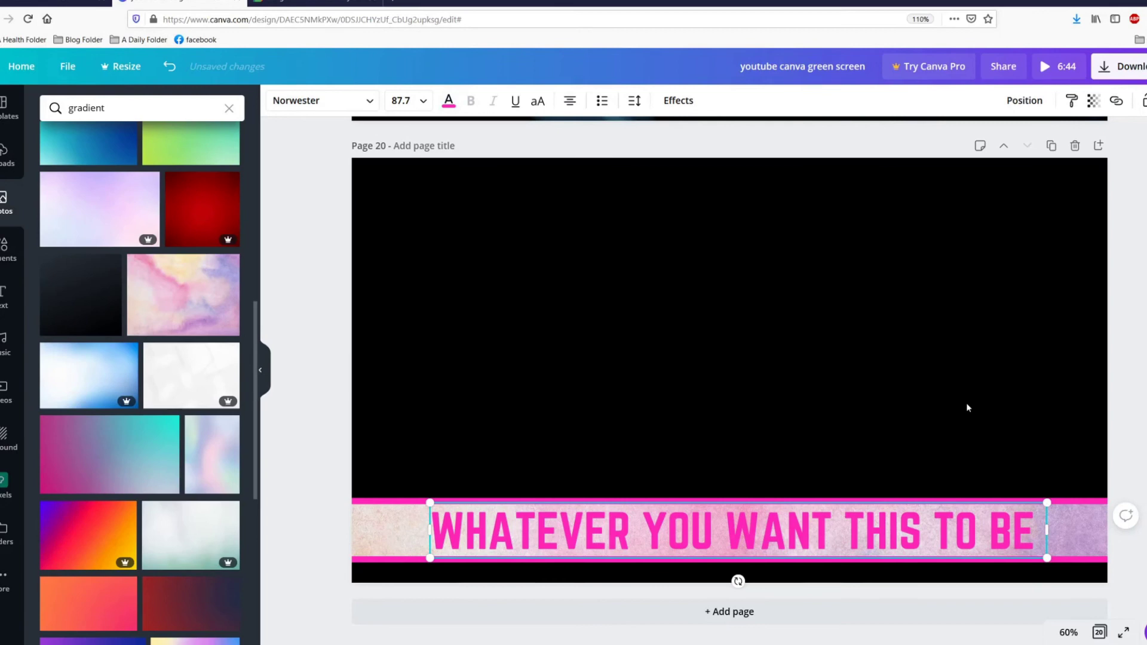
left_click(966, 400)
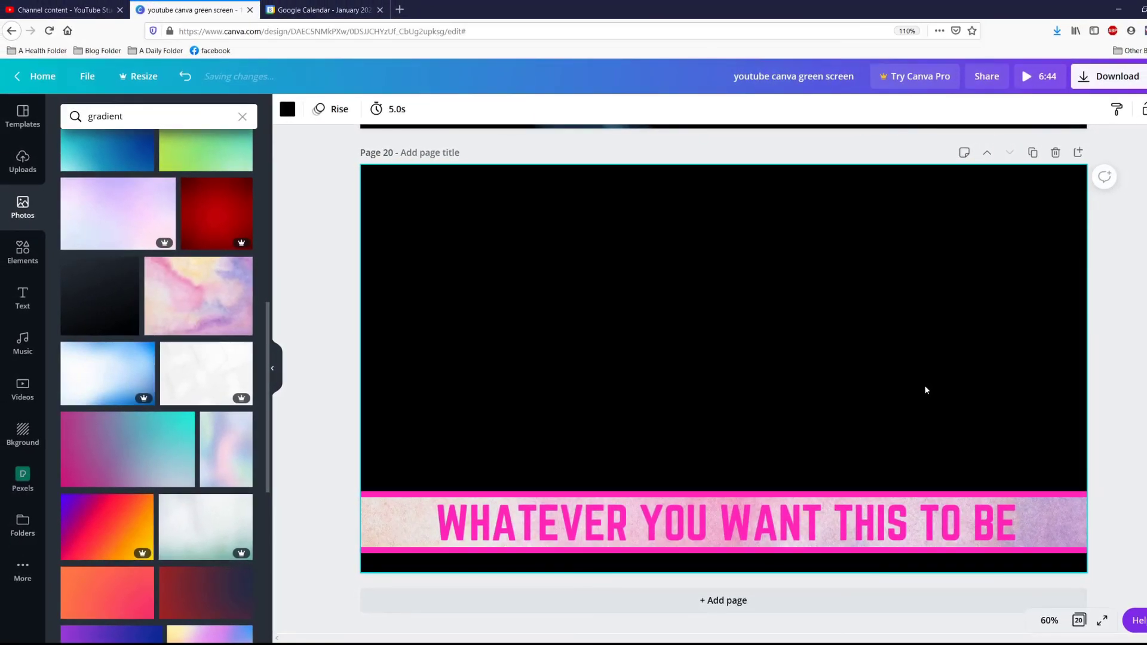
Step: Download only Page 20 as a PNG file
left_click(1088, 79)
left_click(1021, 166)
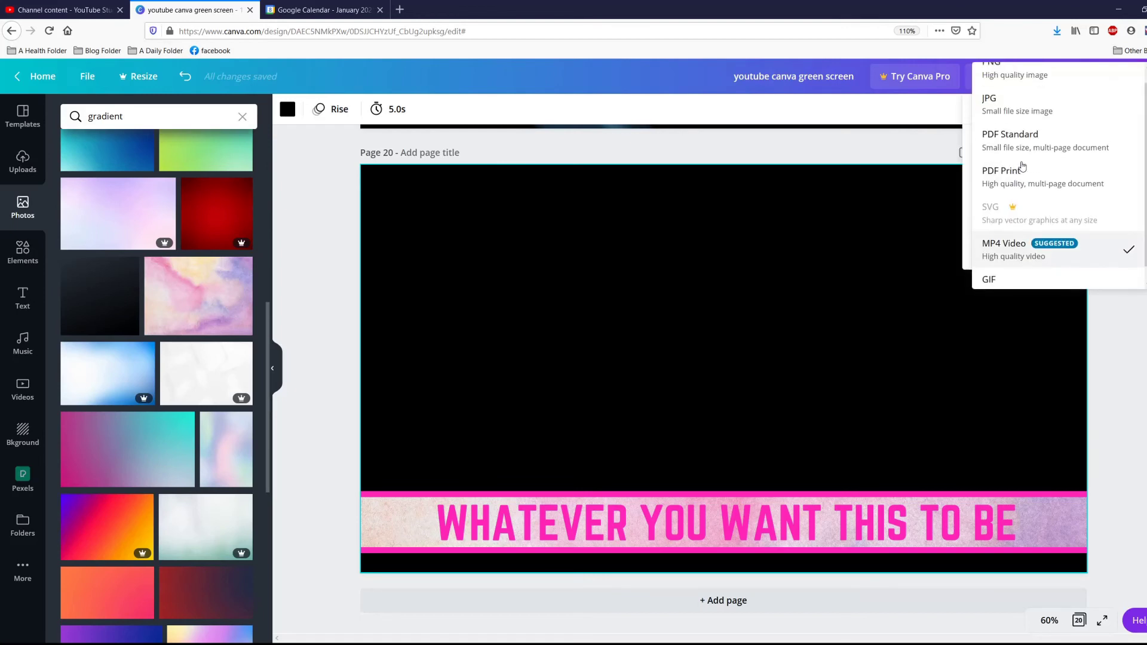
left_click(1016, 90)
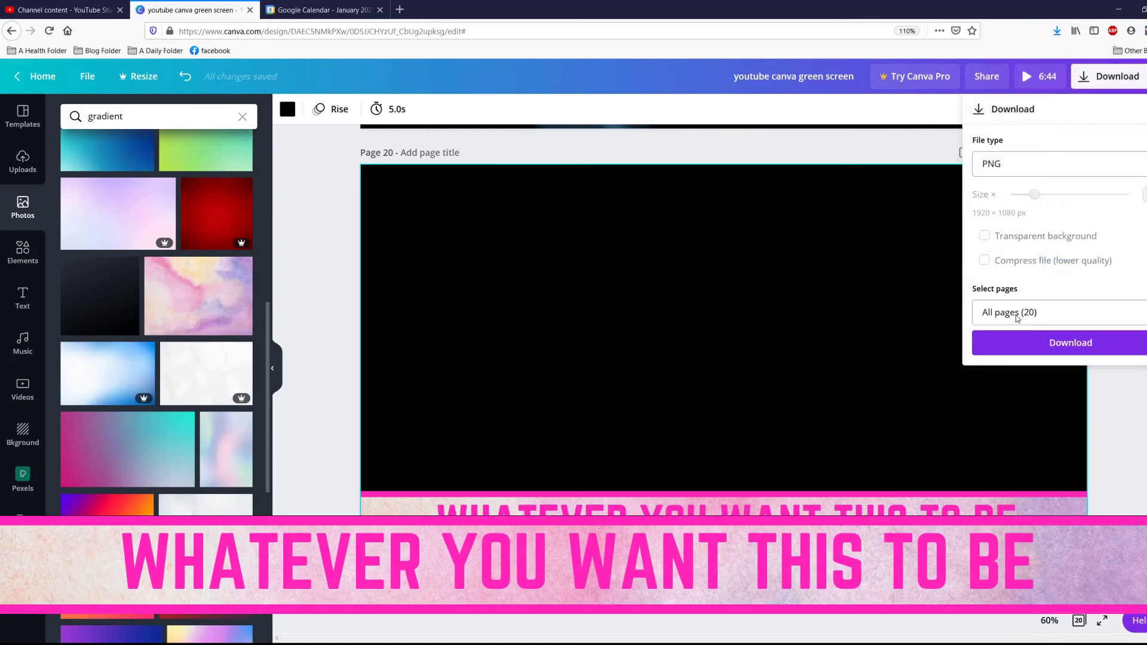
left_click(1014, 317)
scroll(1039, 445, "down", 5)
scroll(1044, 449, "down", 3)
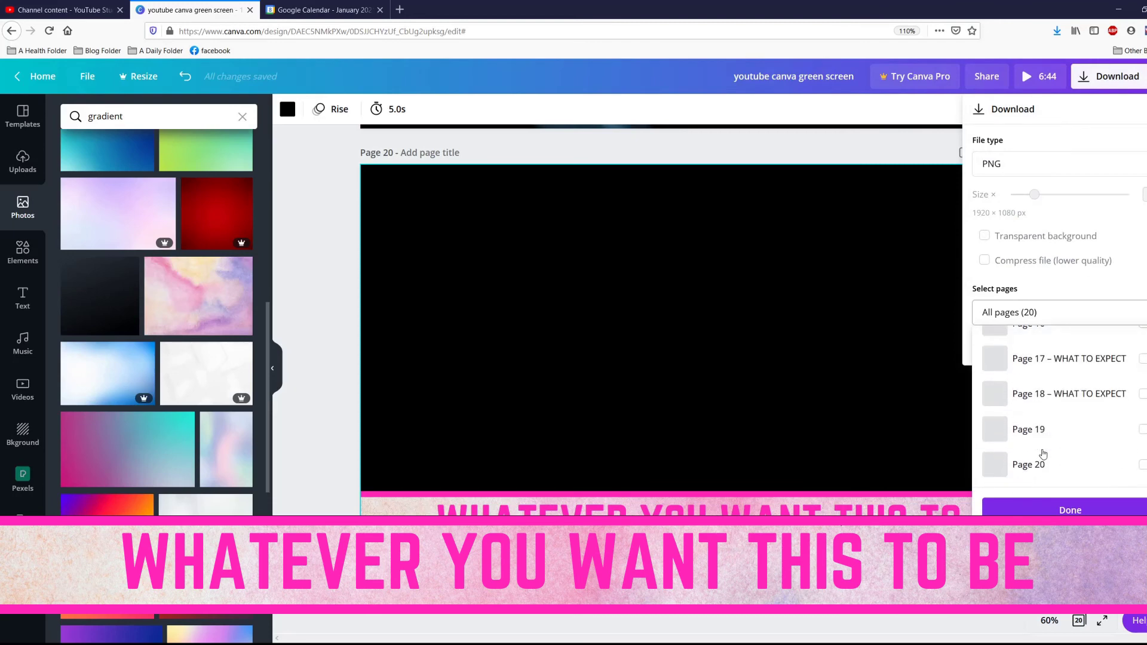
left_click(1042, 464)
left_click(1091, 511)
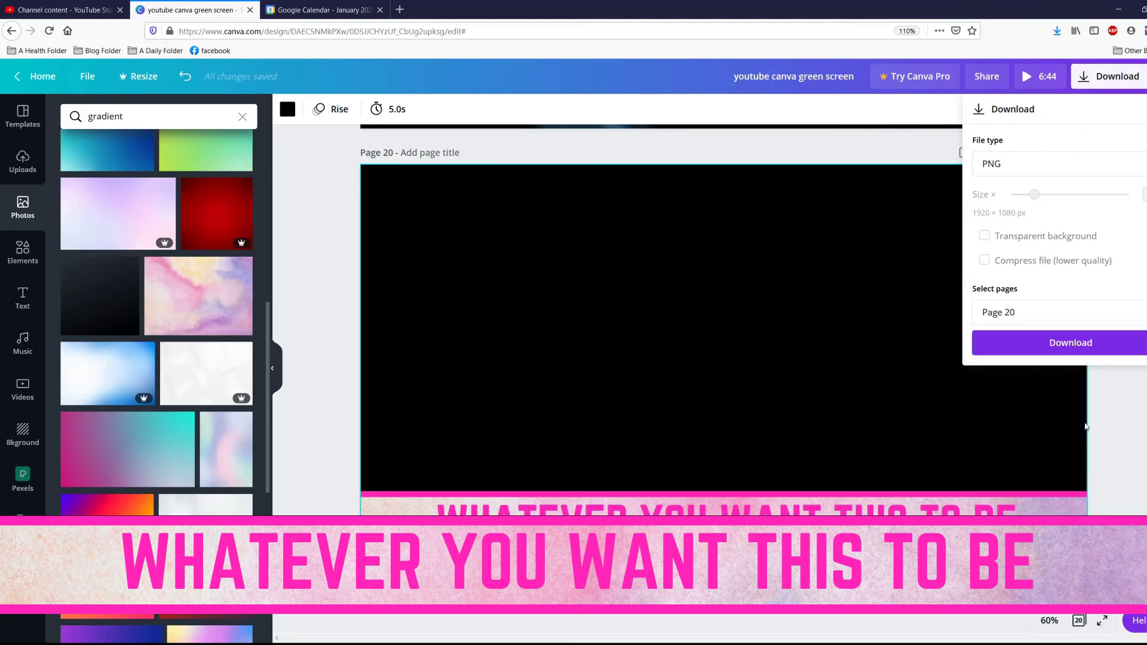
left_click(1066, 343)
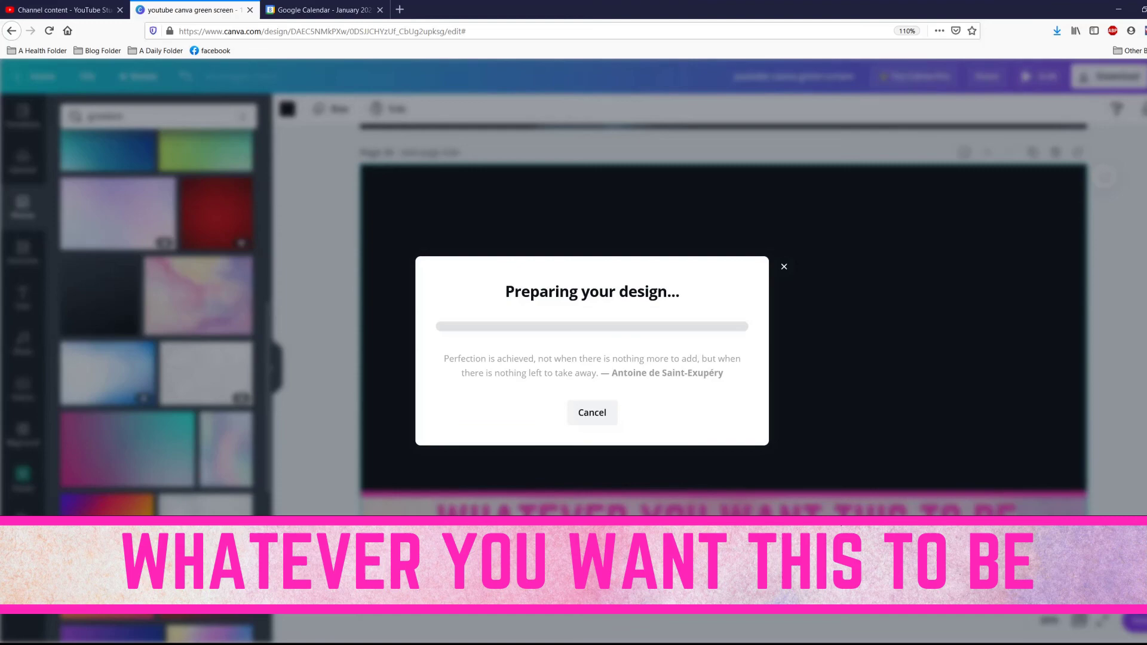